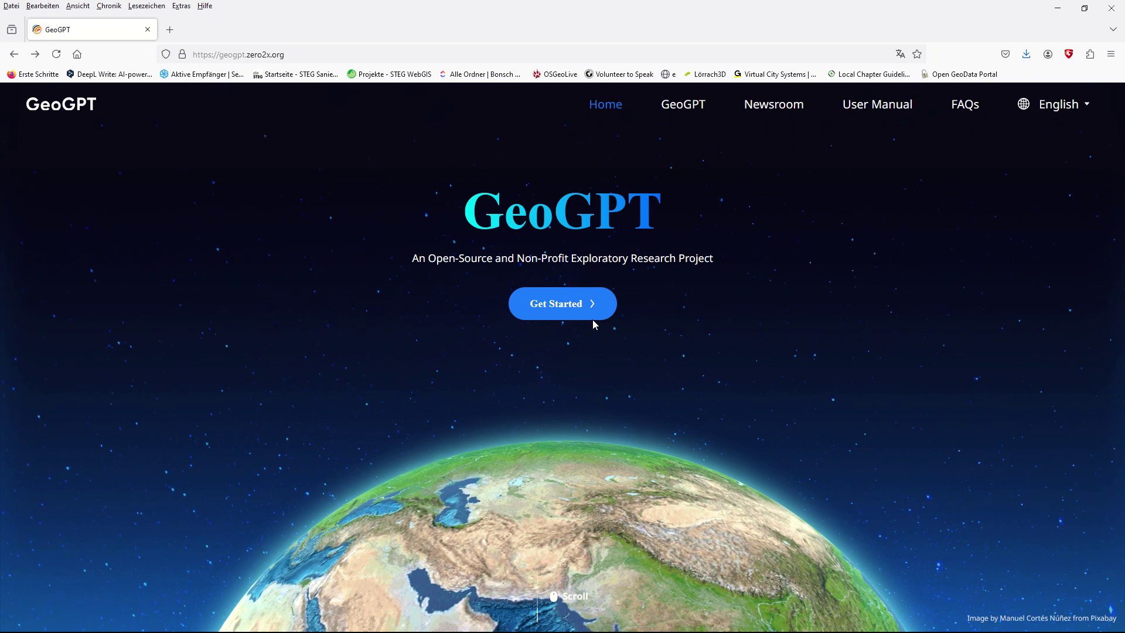
Enter GeoGPT's Map Generator and highlight the Shapefile upload requirements in the supported formats note.
left_click(593, 318)
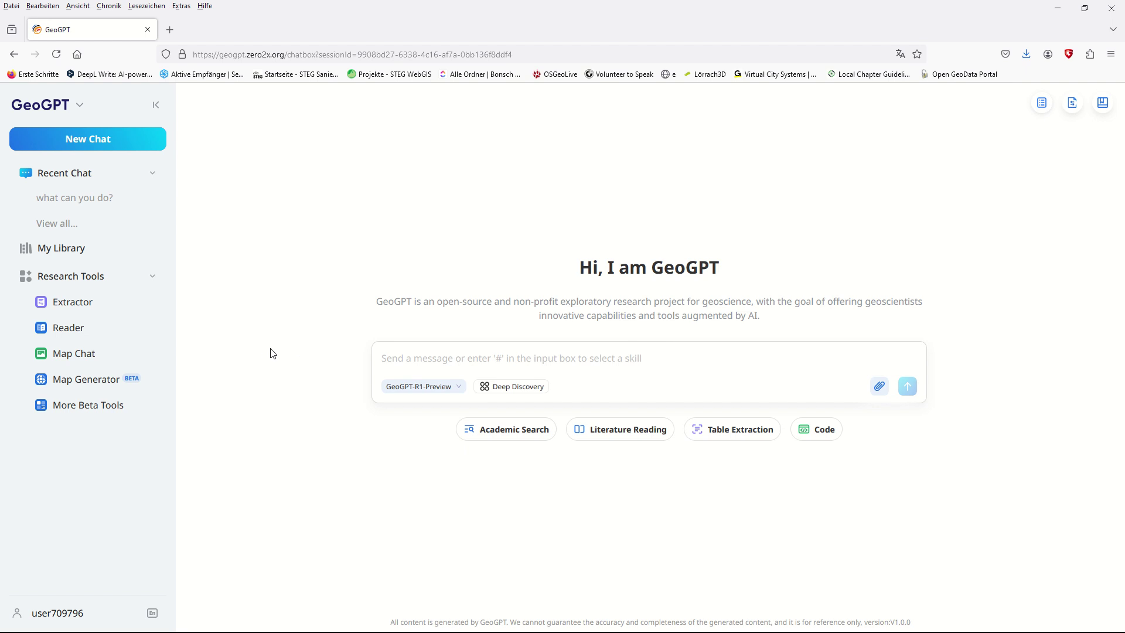
left_click(93, 390)
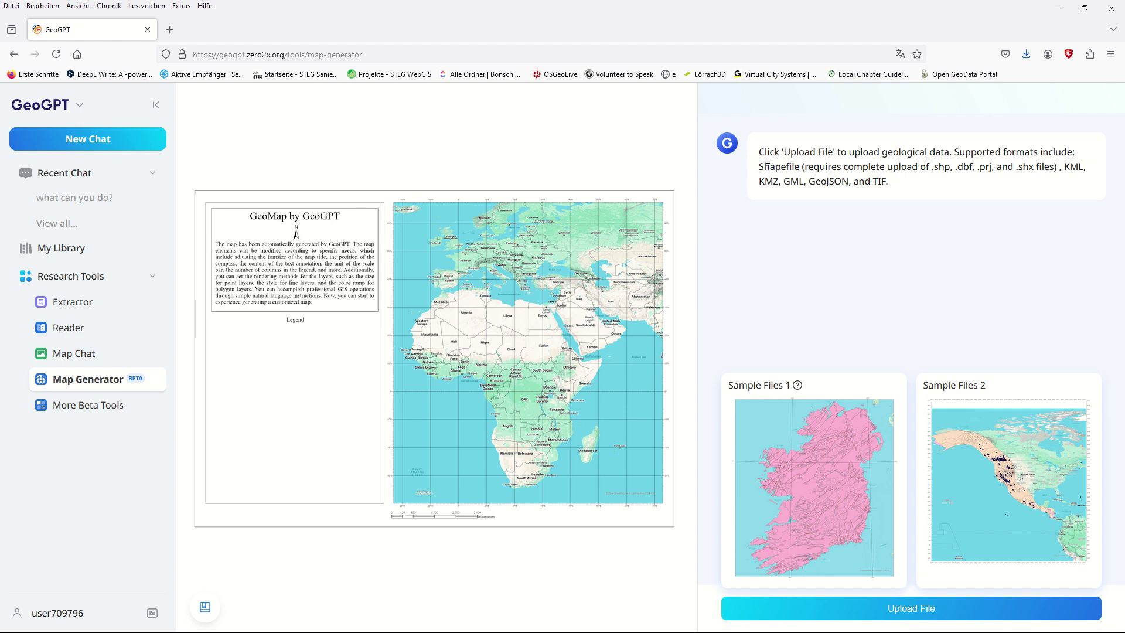
left_click_drag(760, 168, 1042, 169)
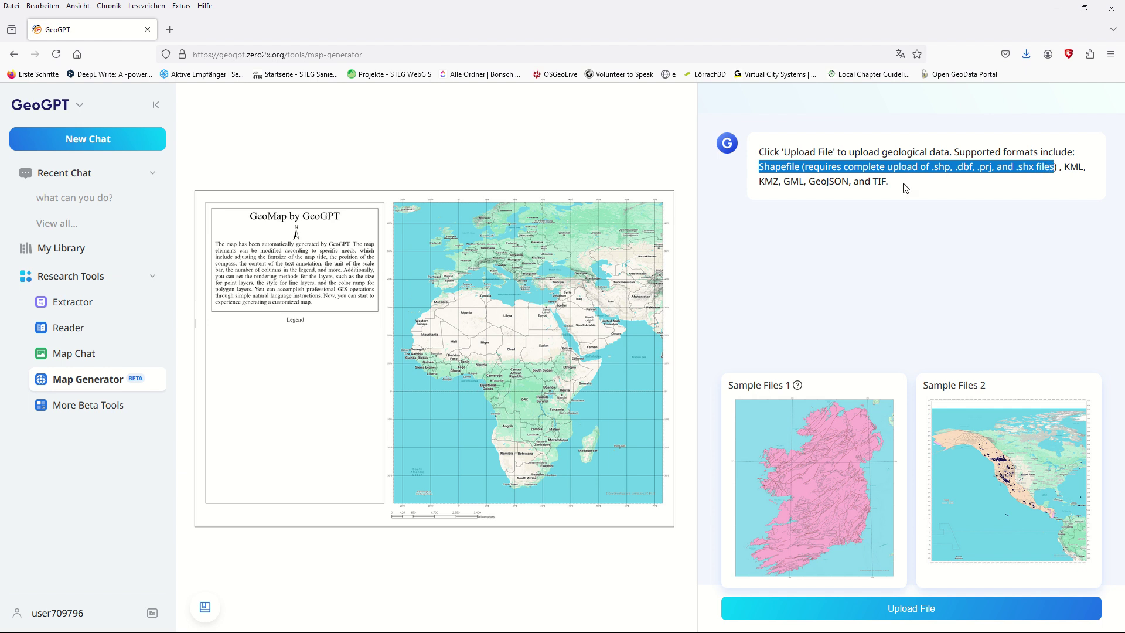
Upload all Building and Parcel shapefile components (.dbf, .prj, .shp, .shx) from the GEOGPT folder on the desktop.
left_click(901, 612)
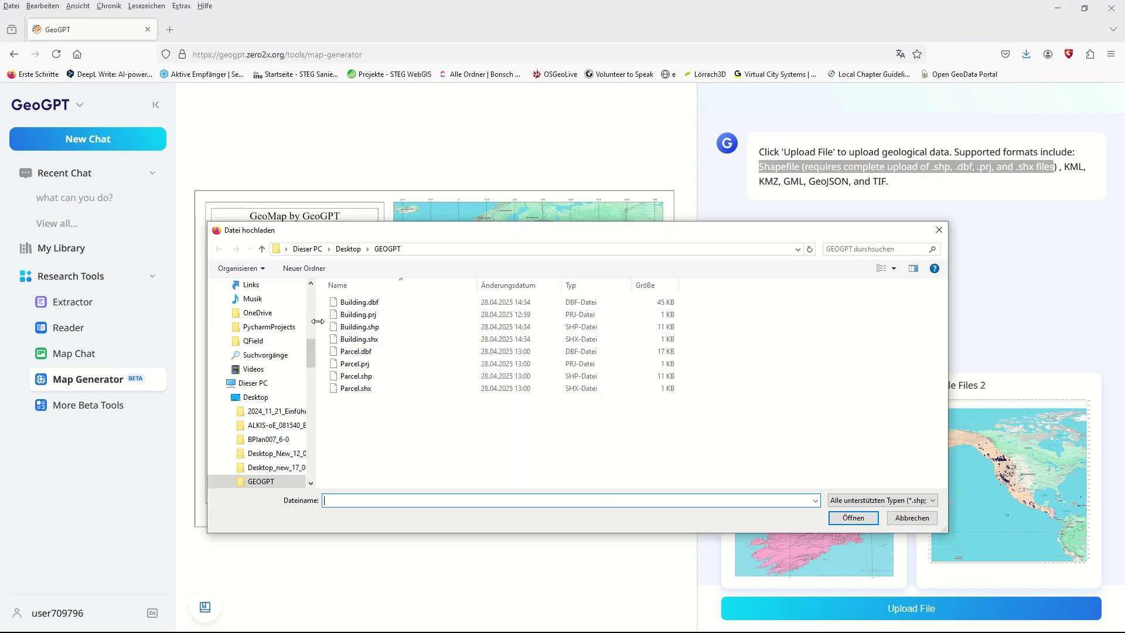
left_click_drag(317, 321, 239, 322)
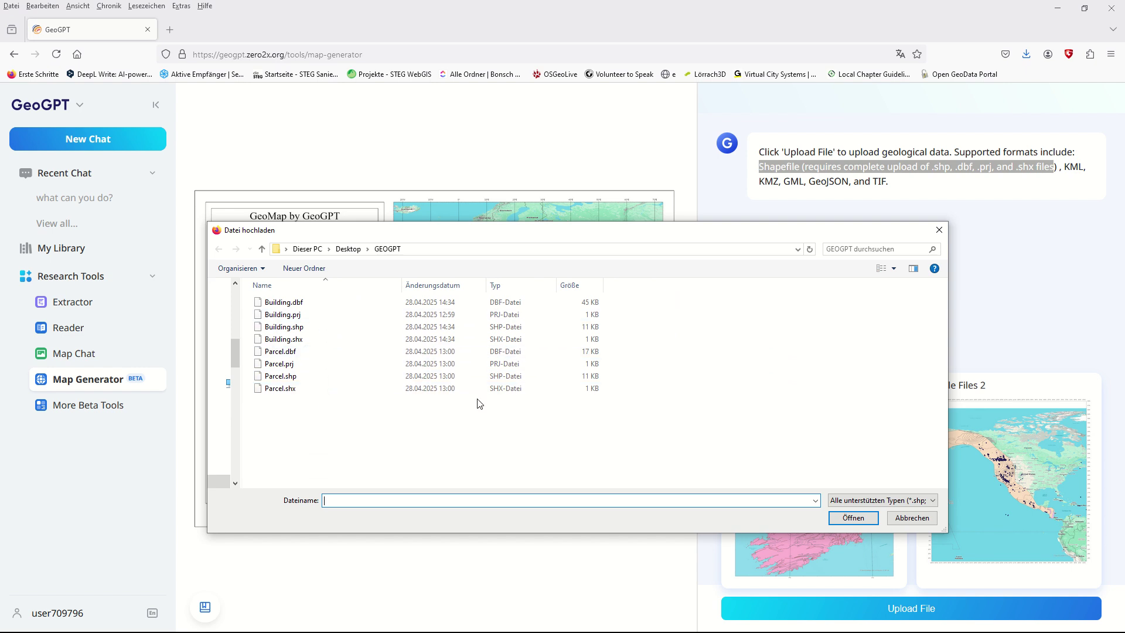
left_click_drag(622, 400, 322, 300)
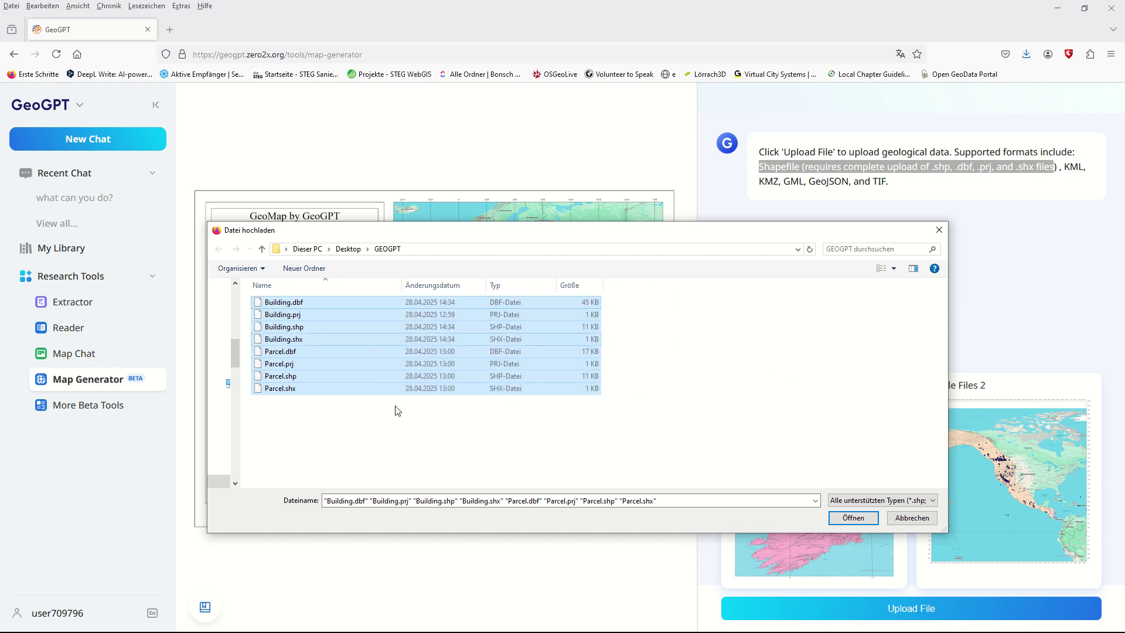
left_click(852, 518)
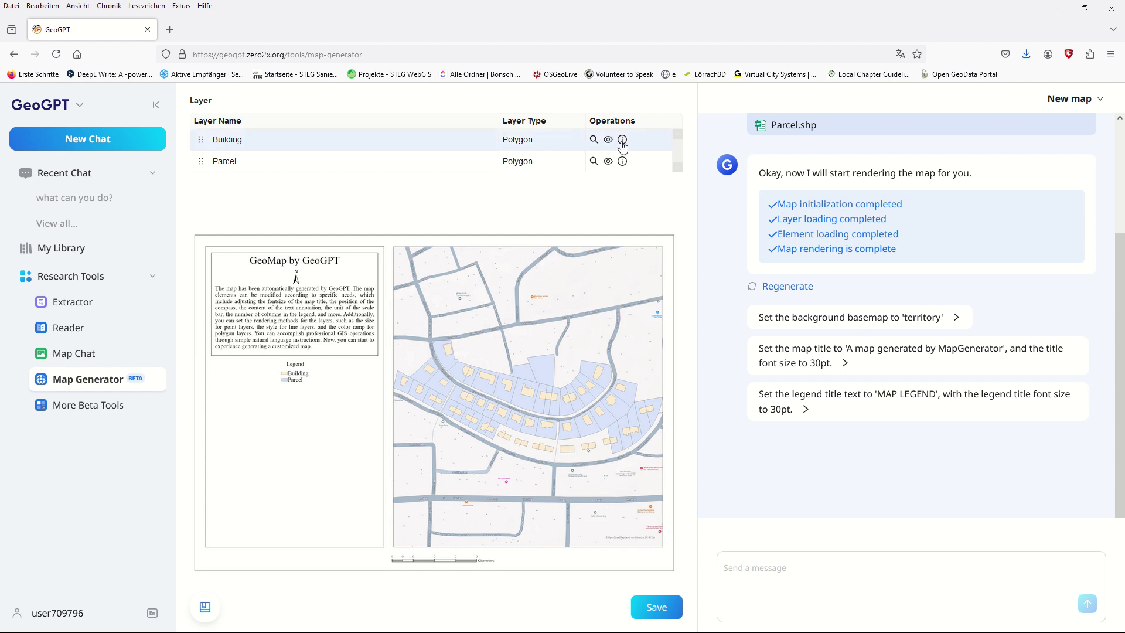
Examine the attribute tables of the Building and Parcel layers, and close the table view.
left_click(621, 141)
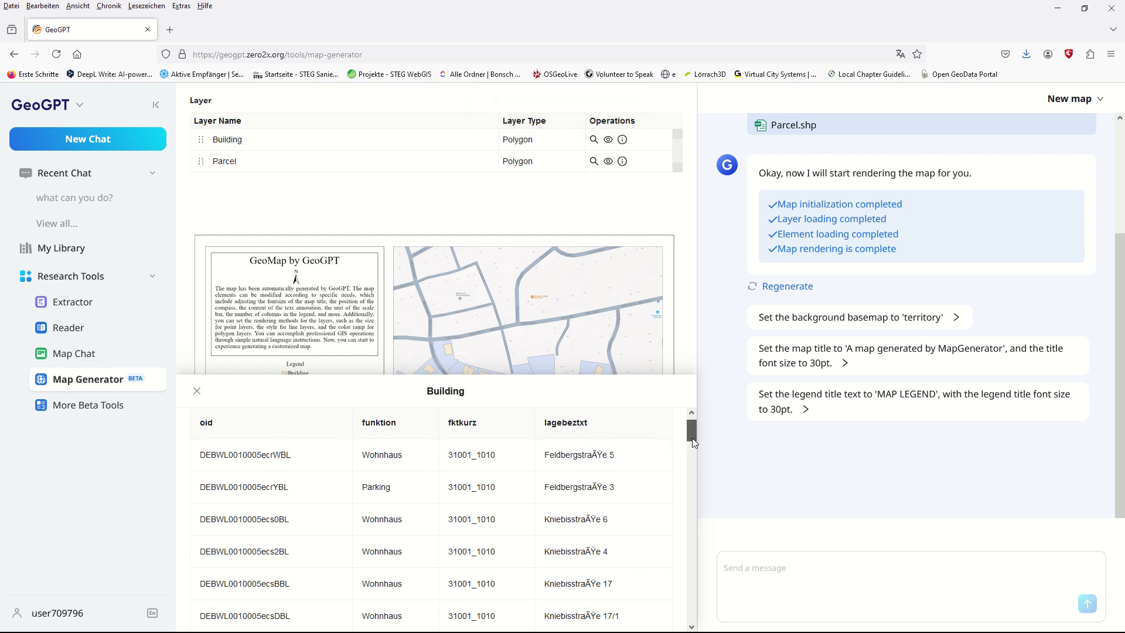
left_click_drag(691, 438, 688, 411)
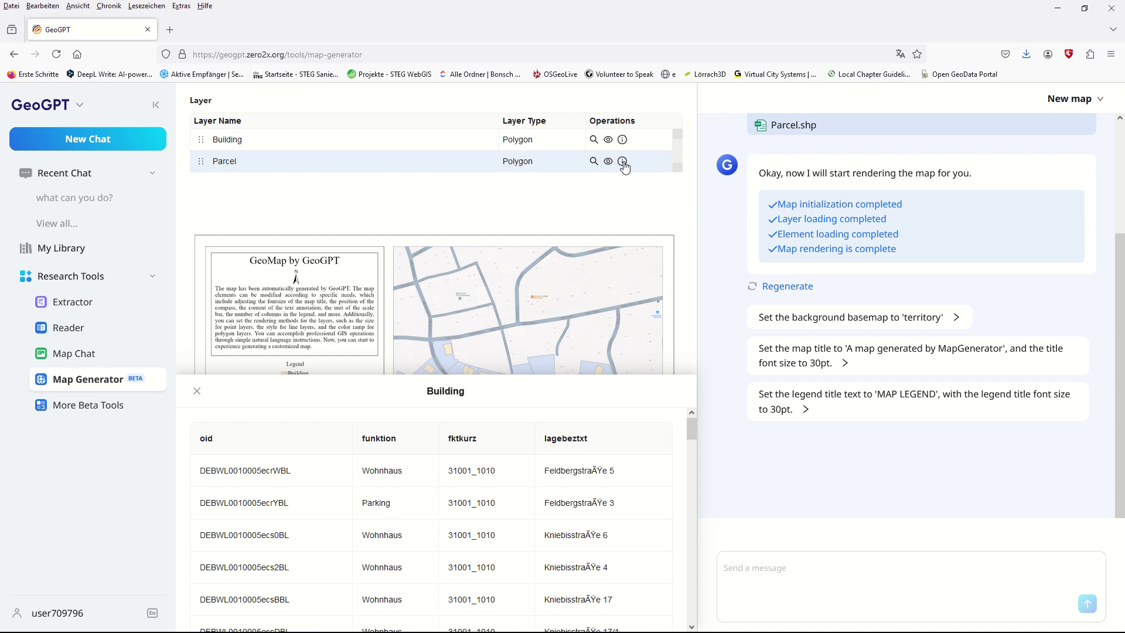
left_click(623, 162)
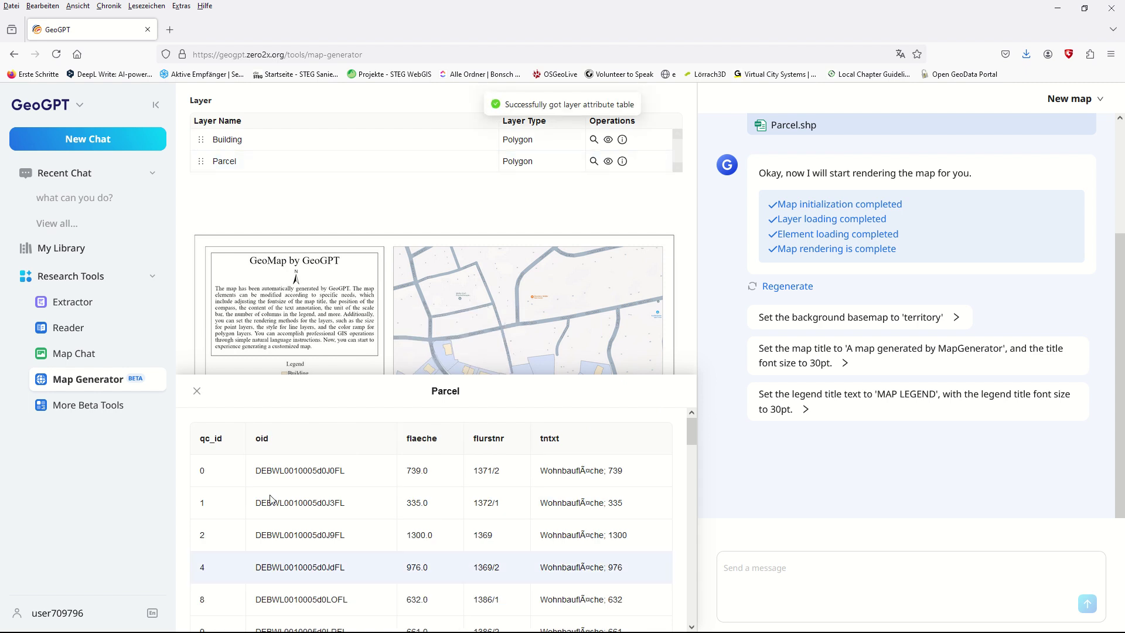
left_click(197, 391)
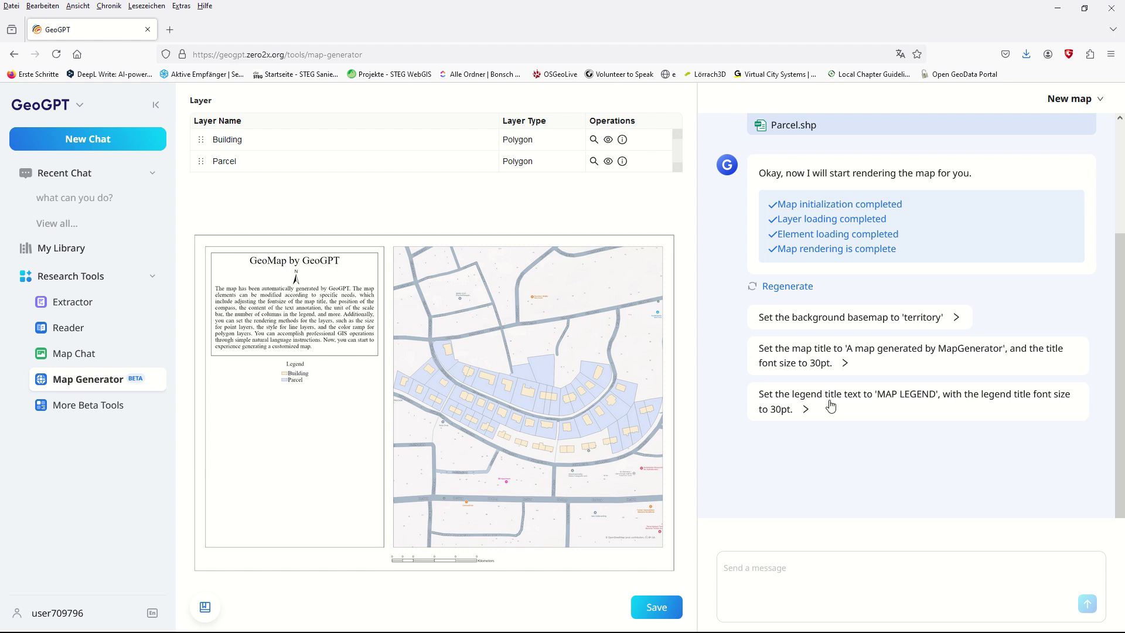
Use the suggested prompt to set the legend title to 'MAP LEGEND' at 30pt and approve the proposed tools.
left_click(913, 403)
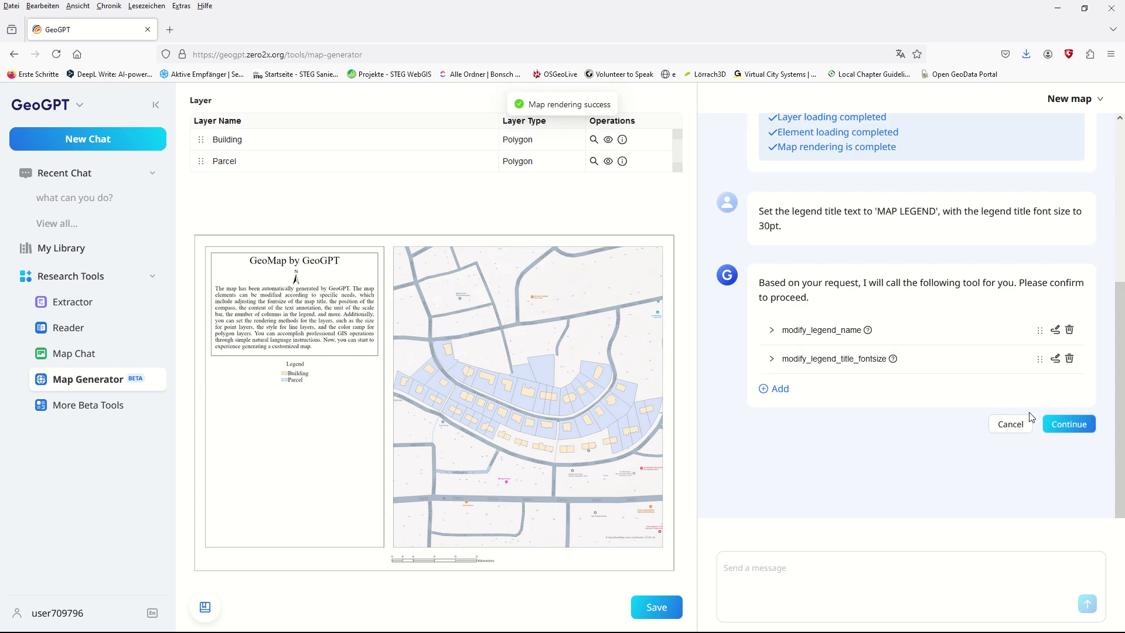
left_click(1069, 425)
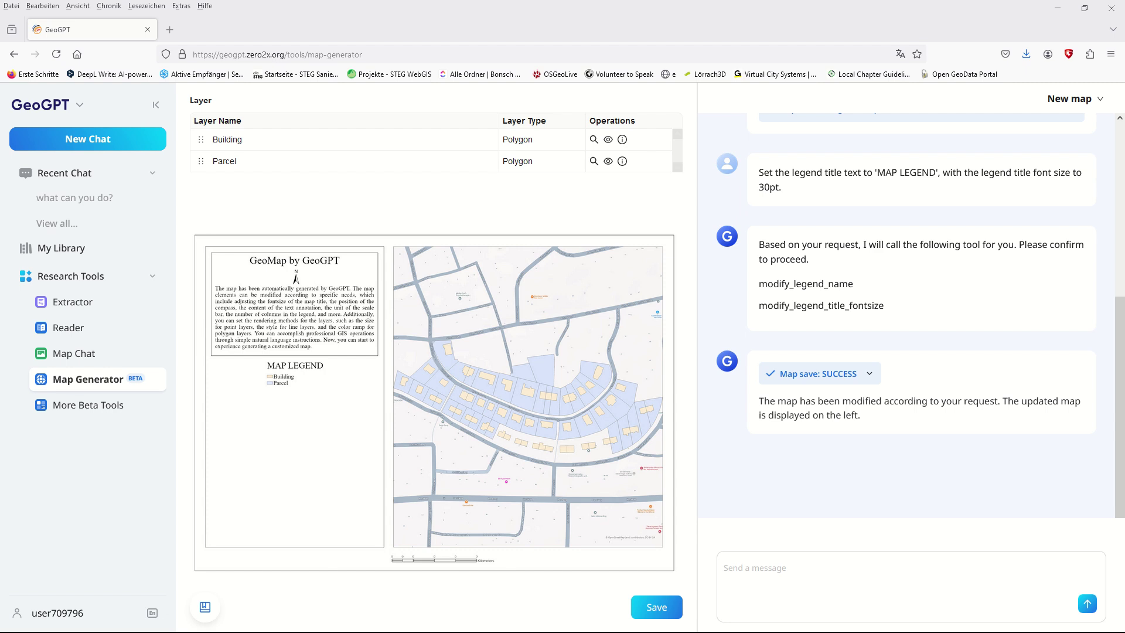
Ask the assistant to add the Flurstnr label from the parcel layer onto the map, and approve the proposed tool.
left_click(746, 601)
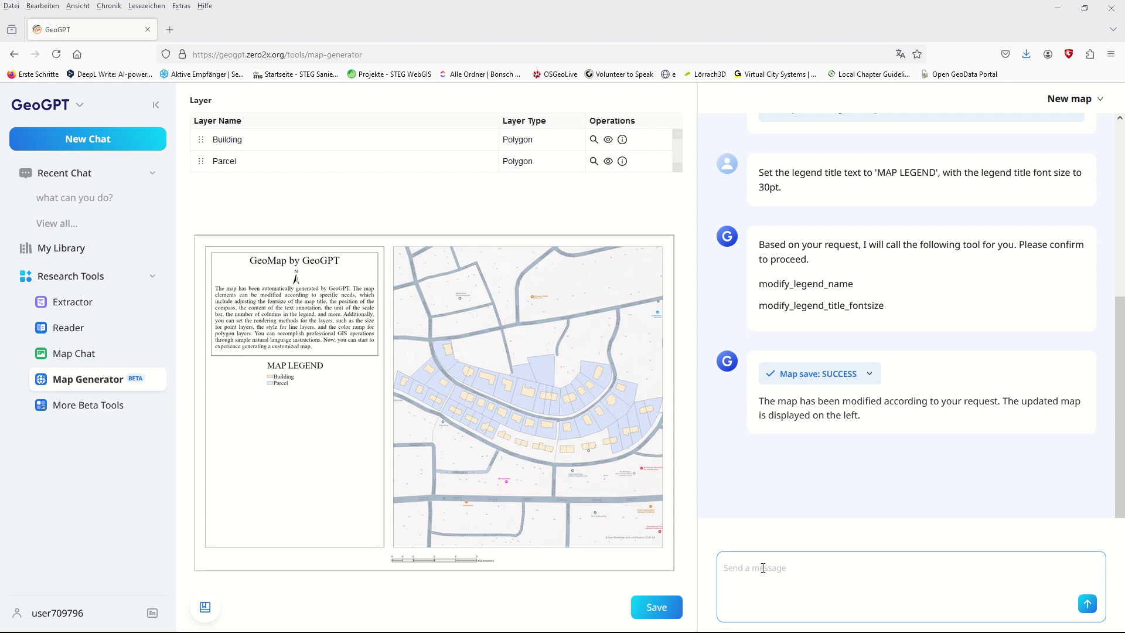
type("1-\tIs it possible to add the label from the attribute table to the map? I want to add the Flurstnr label from the parcel layer onto the map.")
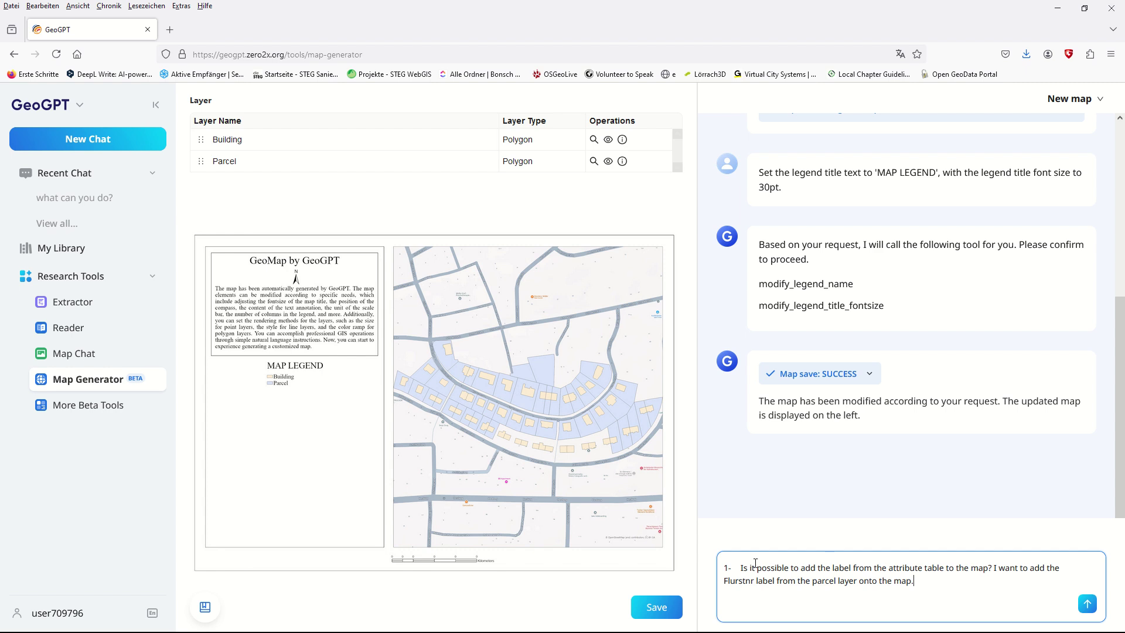
left_click_drag(740, 568, 718, 571)
key("BackSpace")
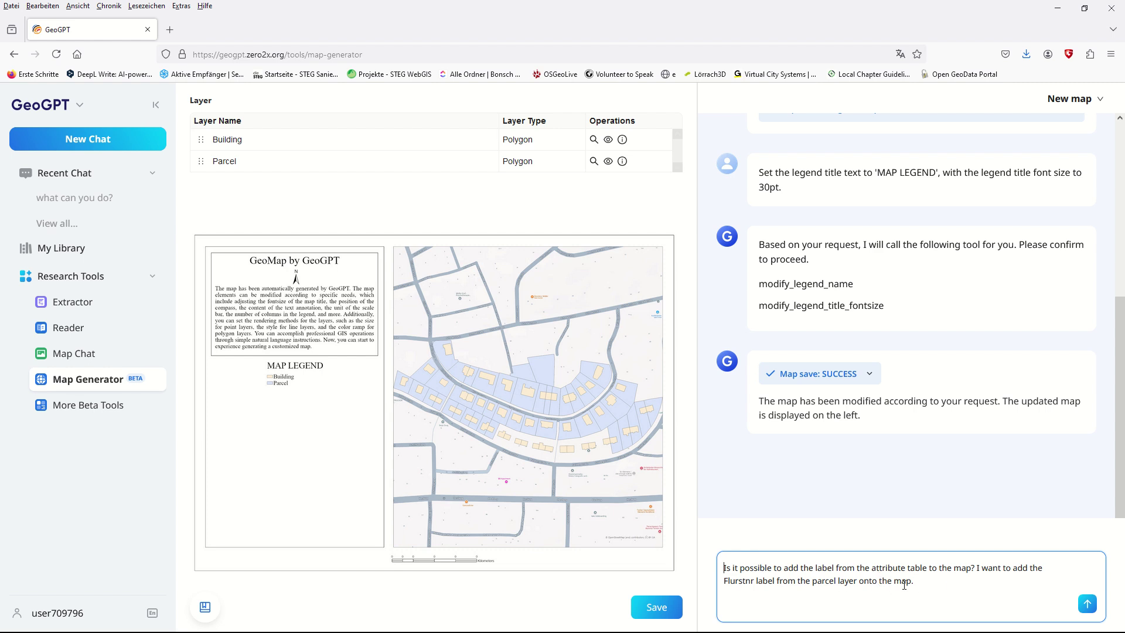
left_click(1087, 603)
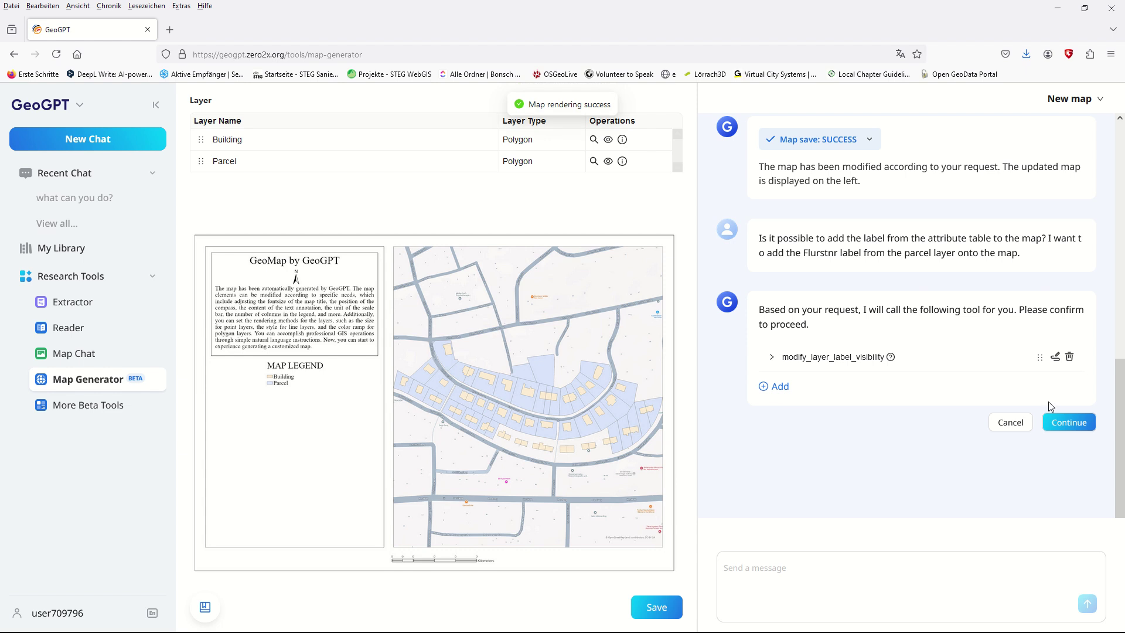
left_click(1074, 429)
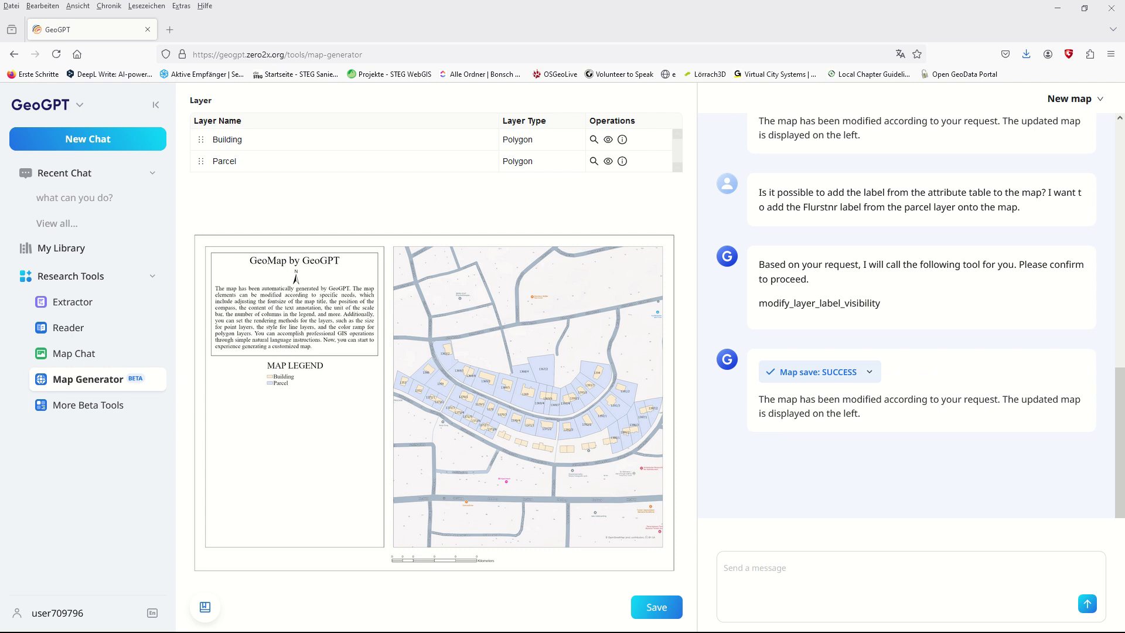
Ask the assistant to color the parcel layer by area size, bigger parcels red and smaller parcels blue, and approve the proposed tool.
left_click(775, 577)
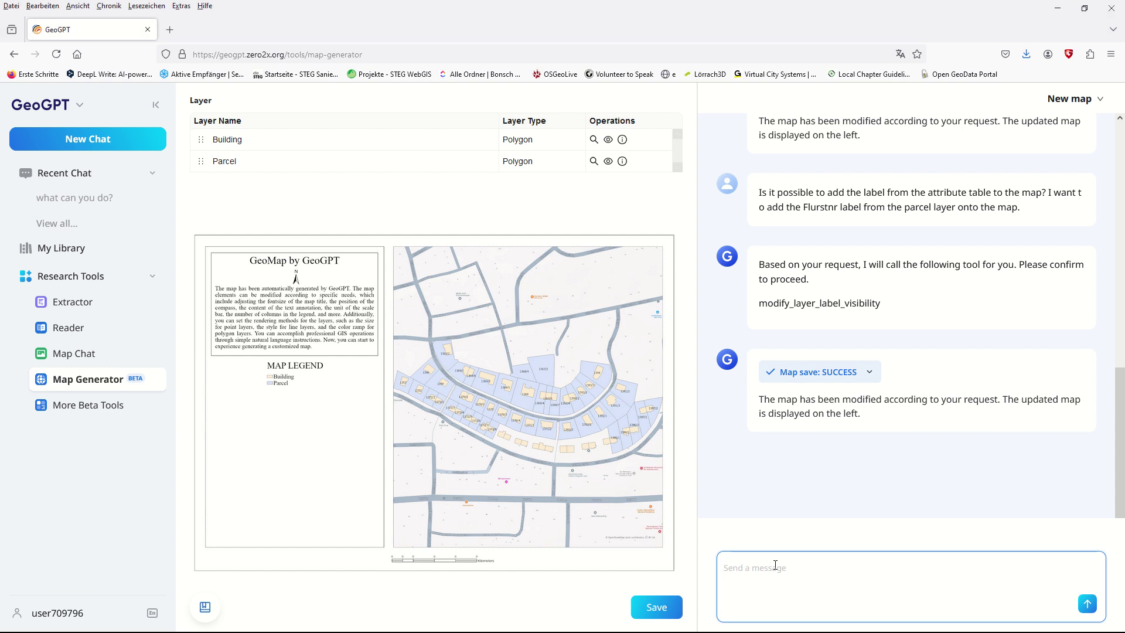
type("2-\tCould you please give colors to the parcel layer according to the area size — bigger parcels in red and smaller parcels in blue?")
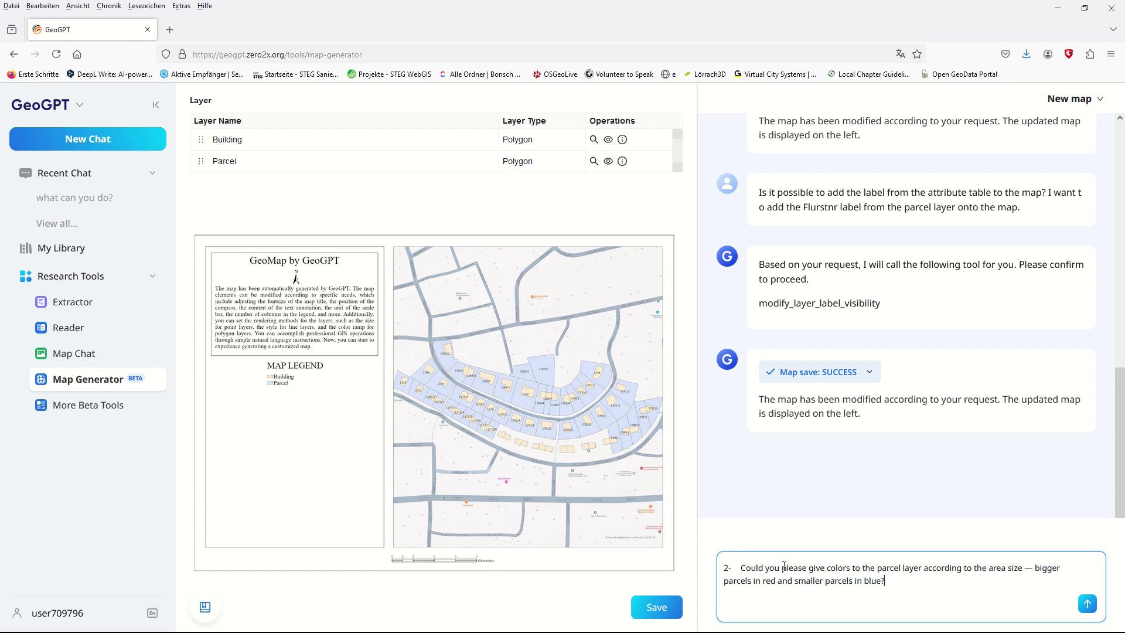
triple_click(743, 568)
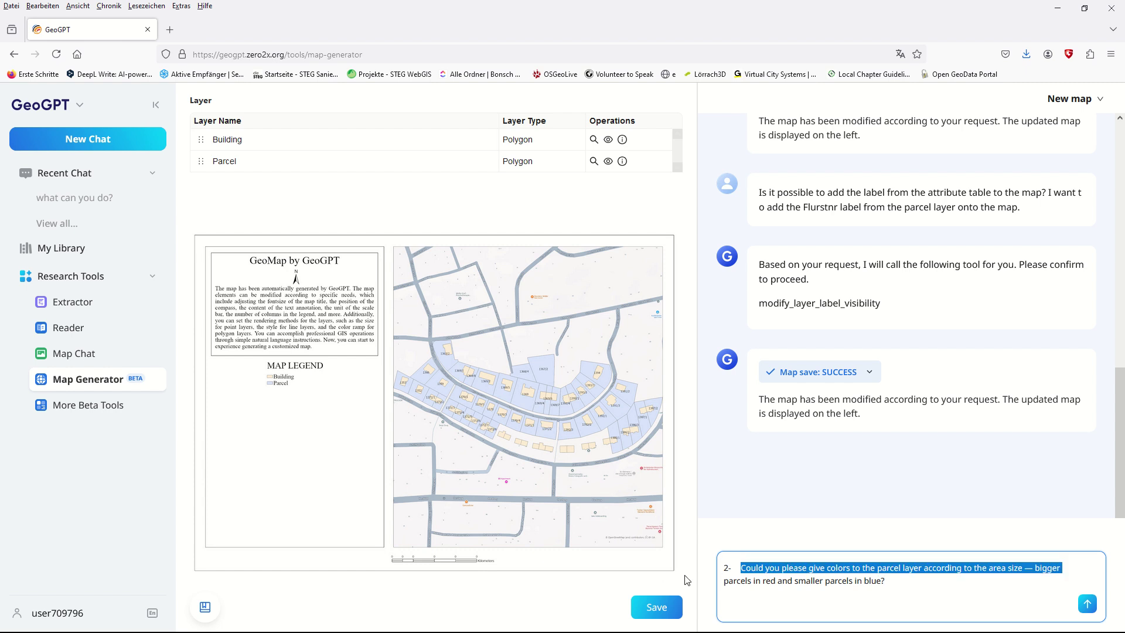
left_click(719, 566)
left_click(742, 568, "shift")
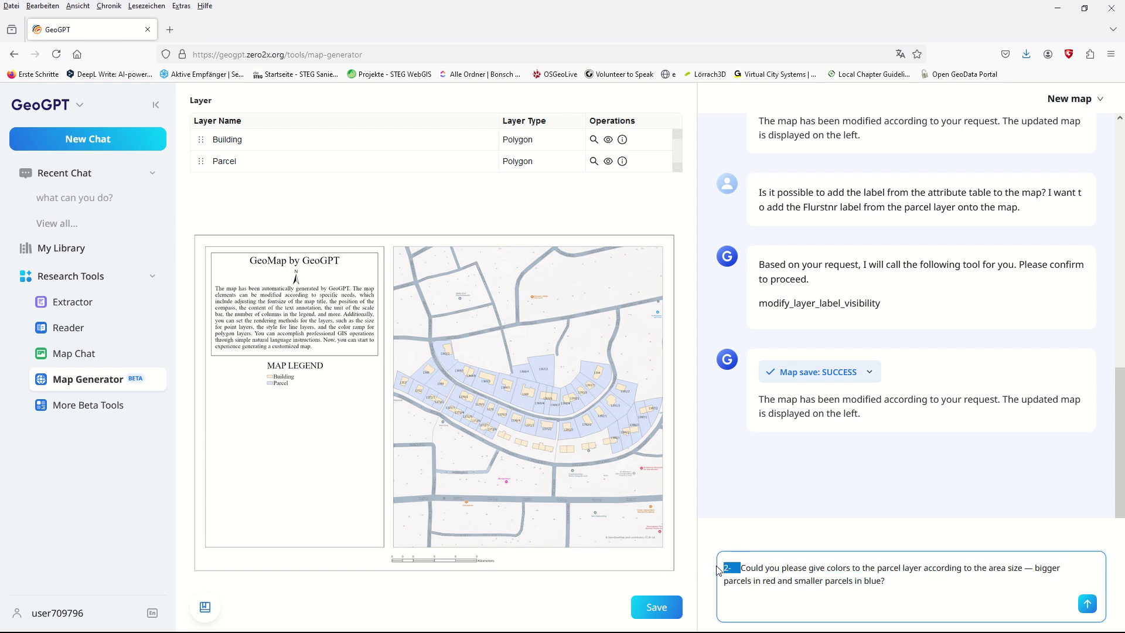
key("BackSpace")
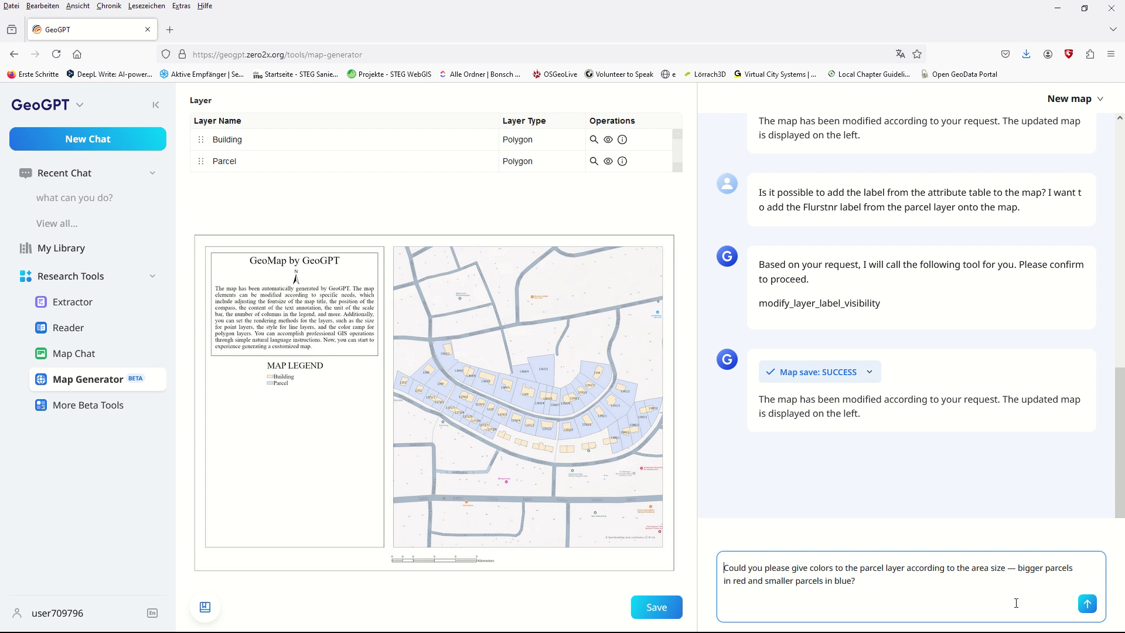
left_click(1087, 606)
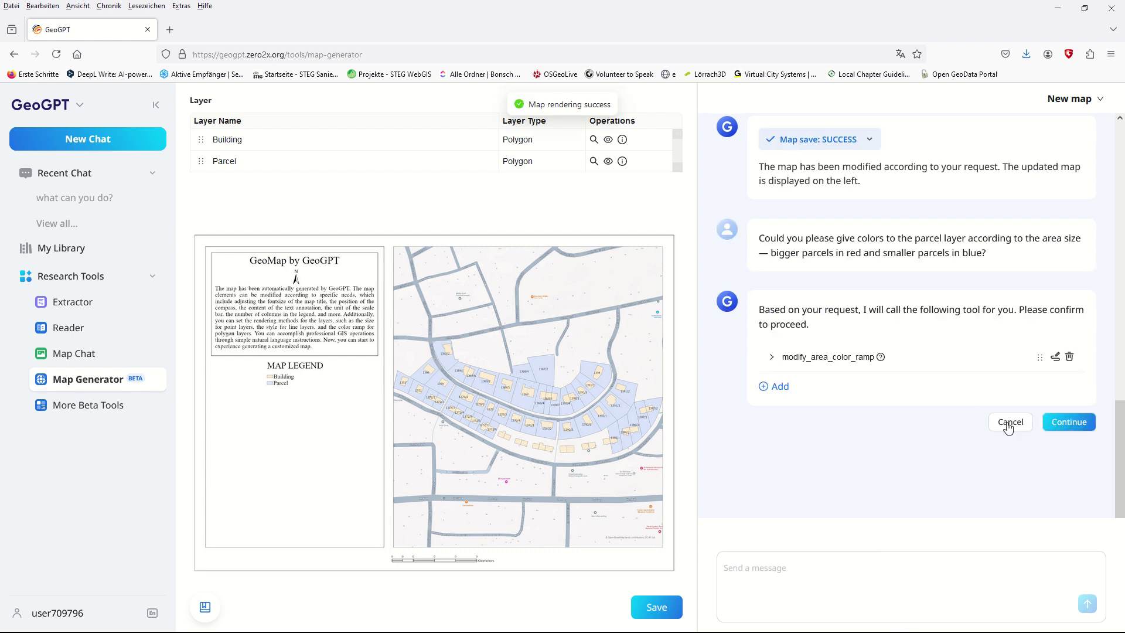
left_click(1060, 427)
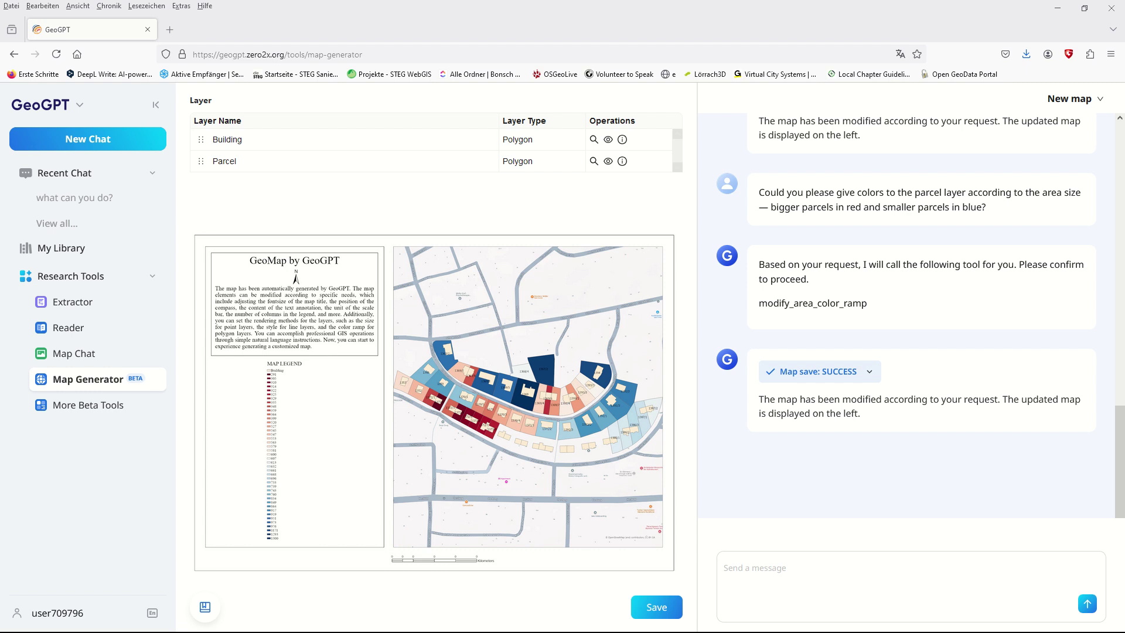
Ask the assistant to move the legend to the left and make it smaller, and approve the proposed tools.
left_click(806, 564)
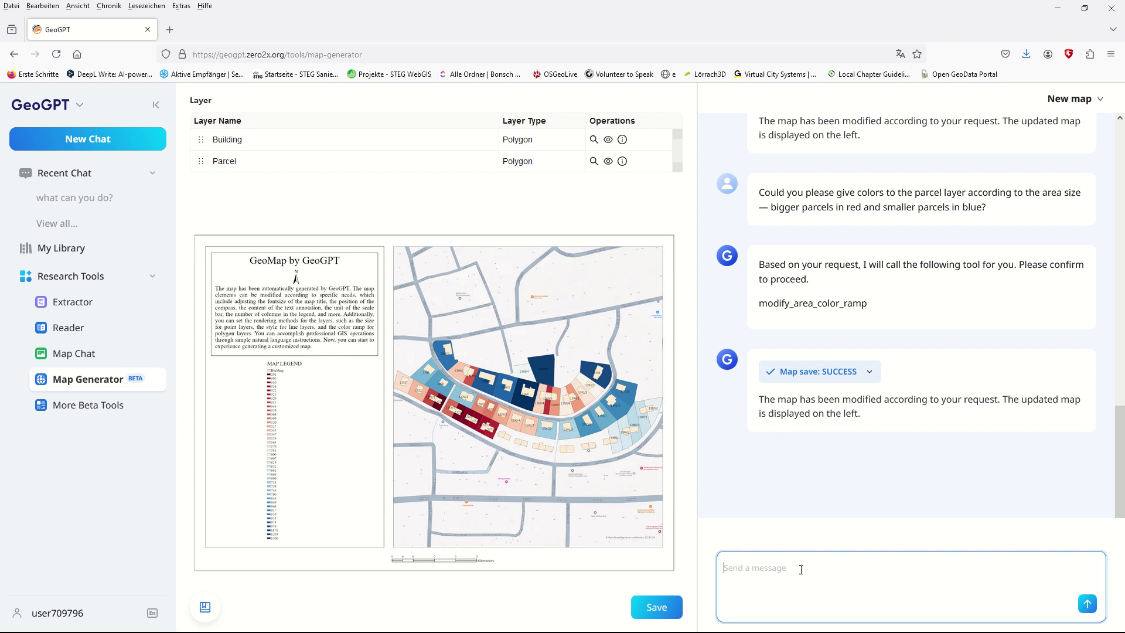
type("3-\tmove the legend to the leff and smaller")
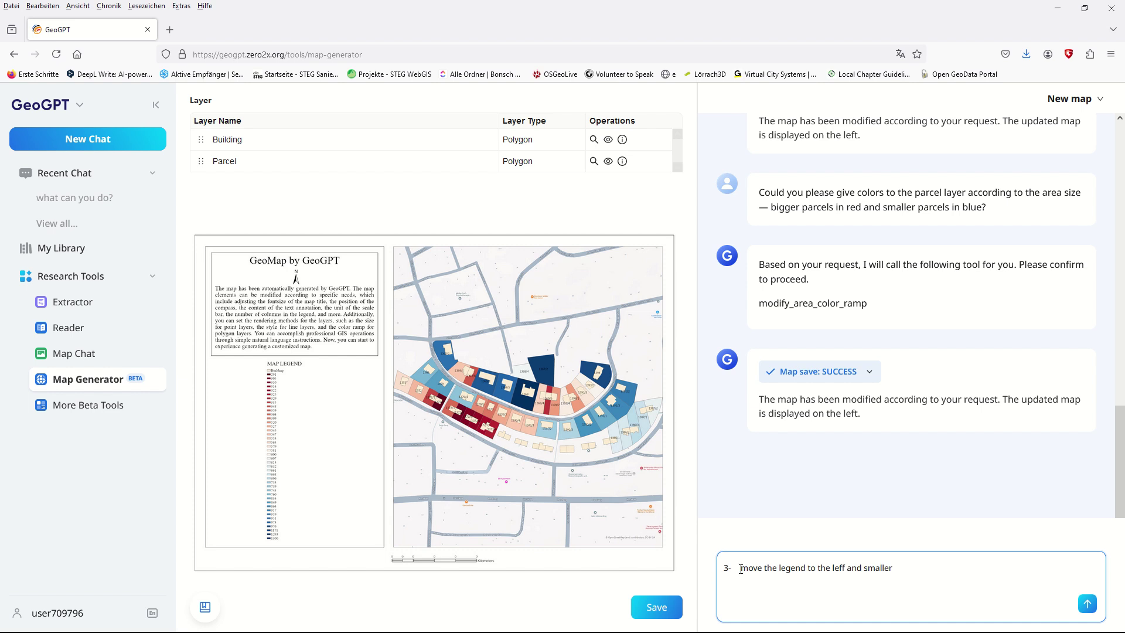
left_click_drag(741, 569, 720, 569)
key("BackSpace")
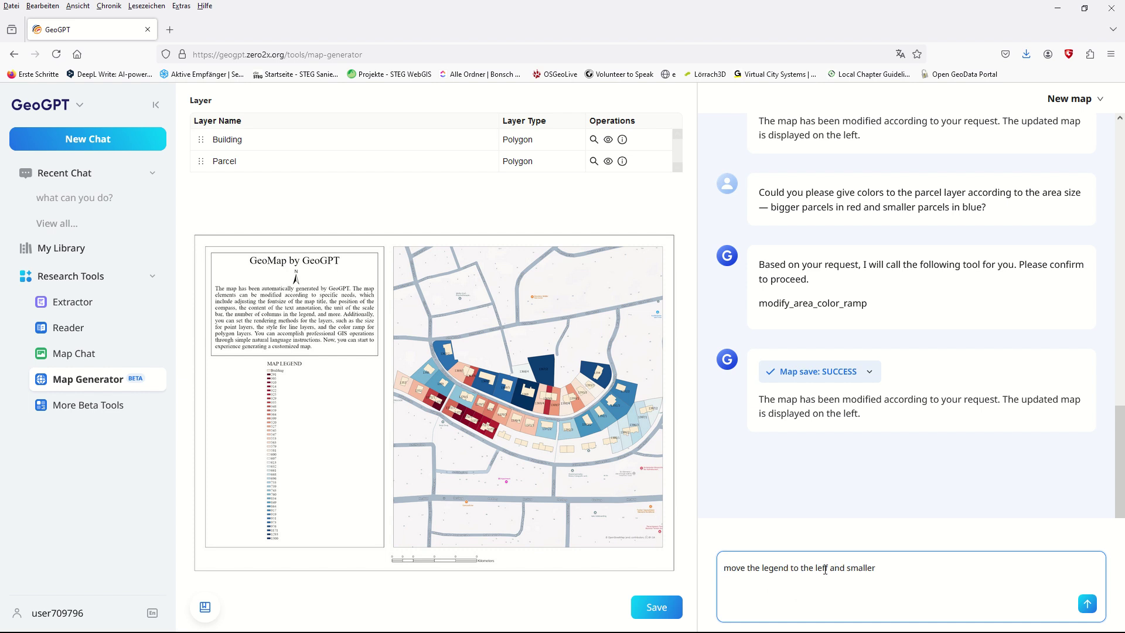
left_click(1087, 604)
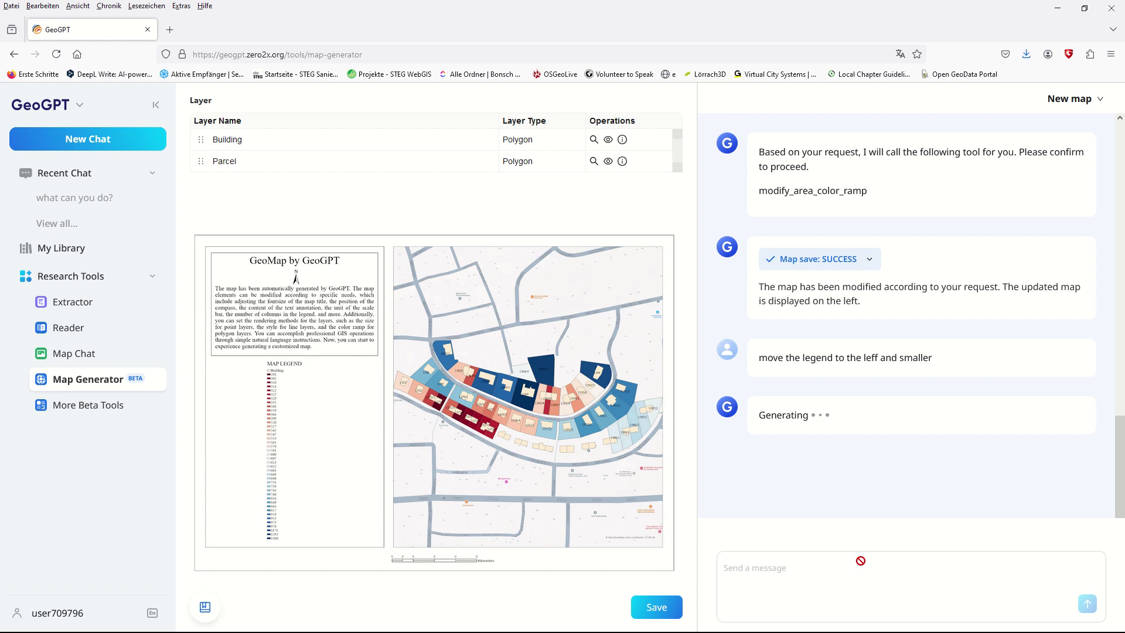
left_click(1067, 423)
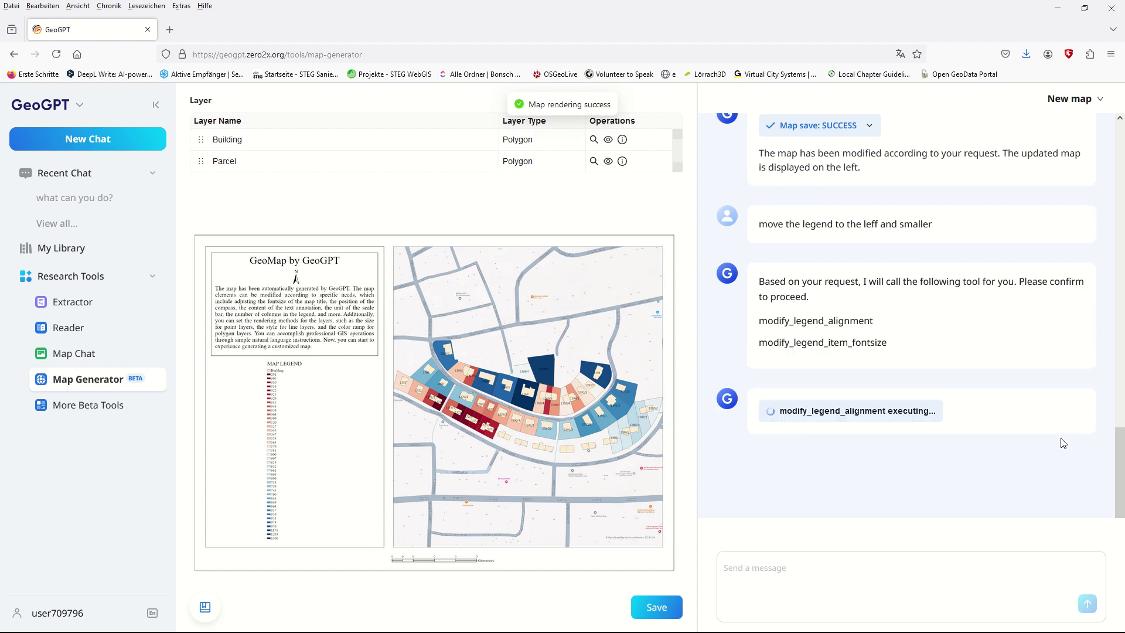
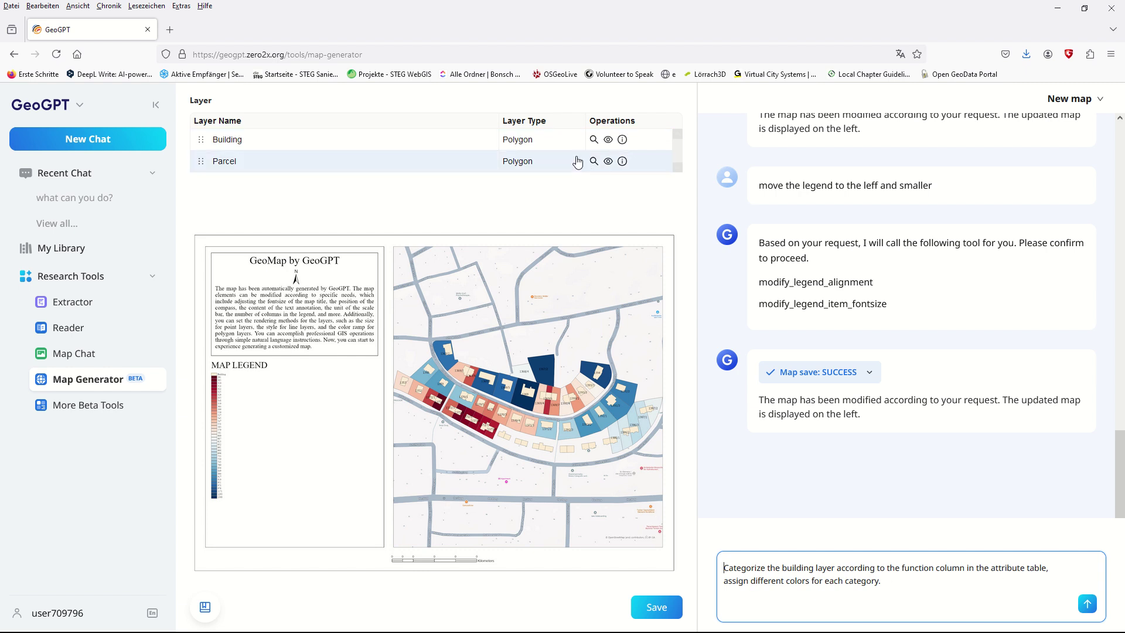
Review the funktion column in the Building layer's attribute table and close the table.
left_click(608, 140)
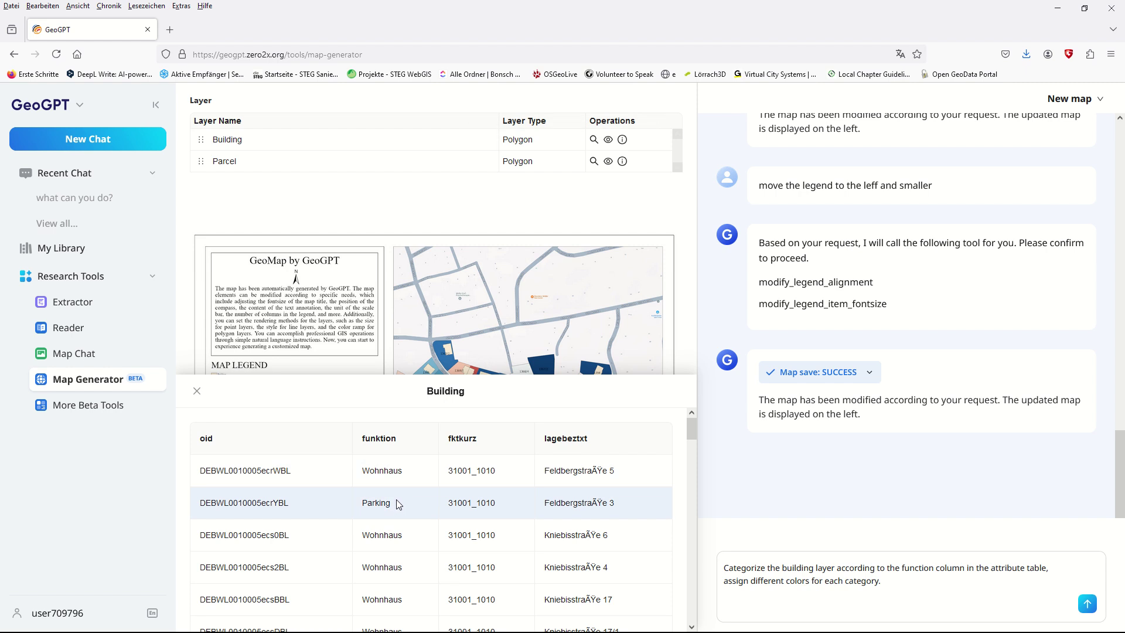
scroll(398, 504, "down", 3)
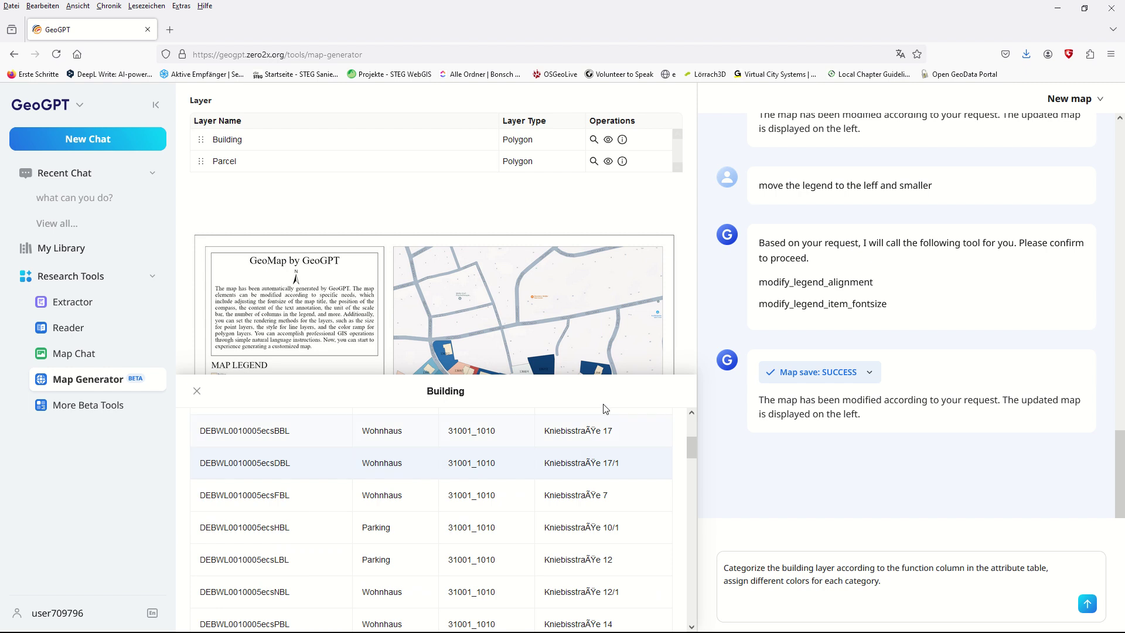
left_click(197, 391)
Ask the assistant to categorize the building layer by the function column with a different color per category, and approve the proposed tool.
left_click(895, 573)
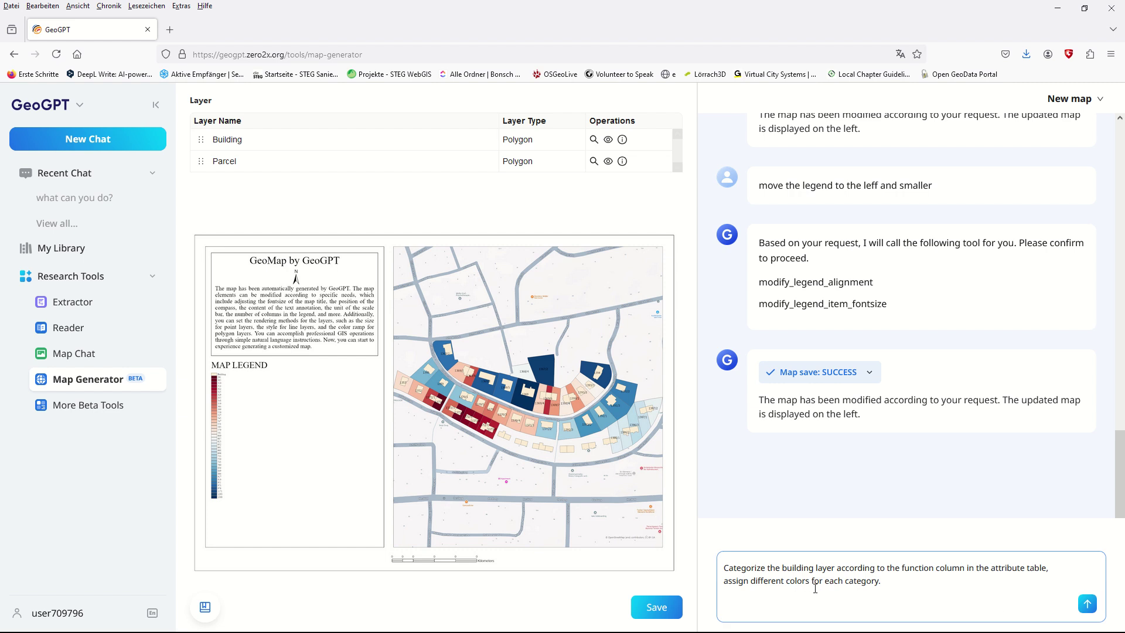
left_click(1086, 604)
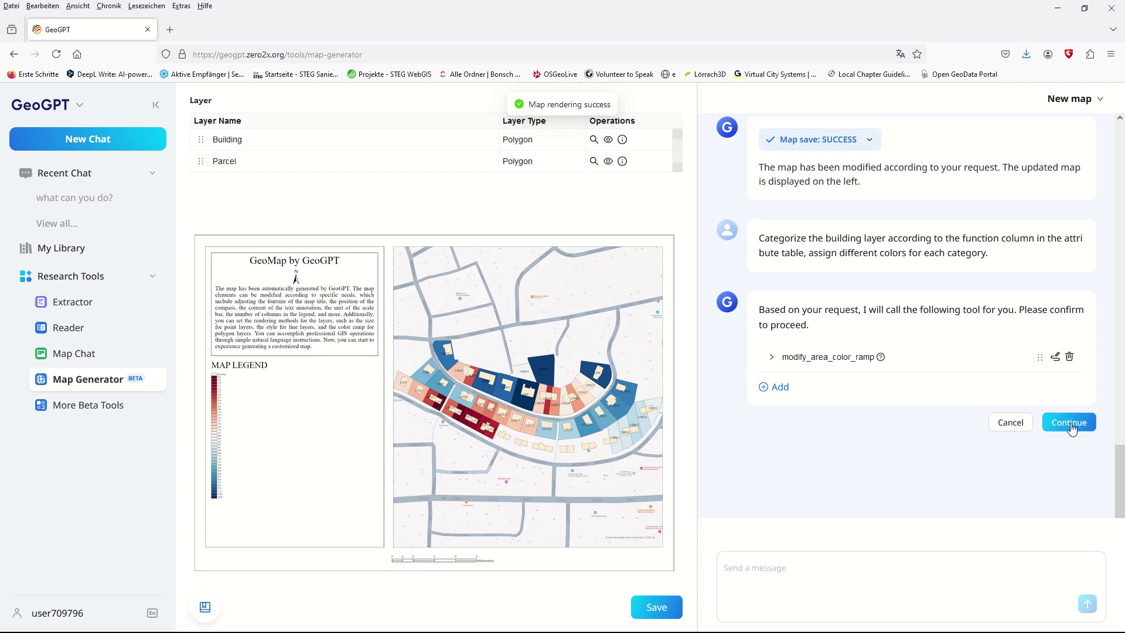
left_click(1070, 421)
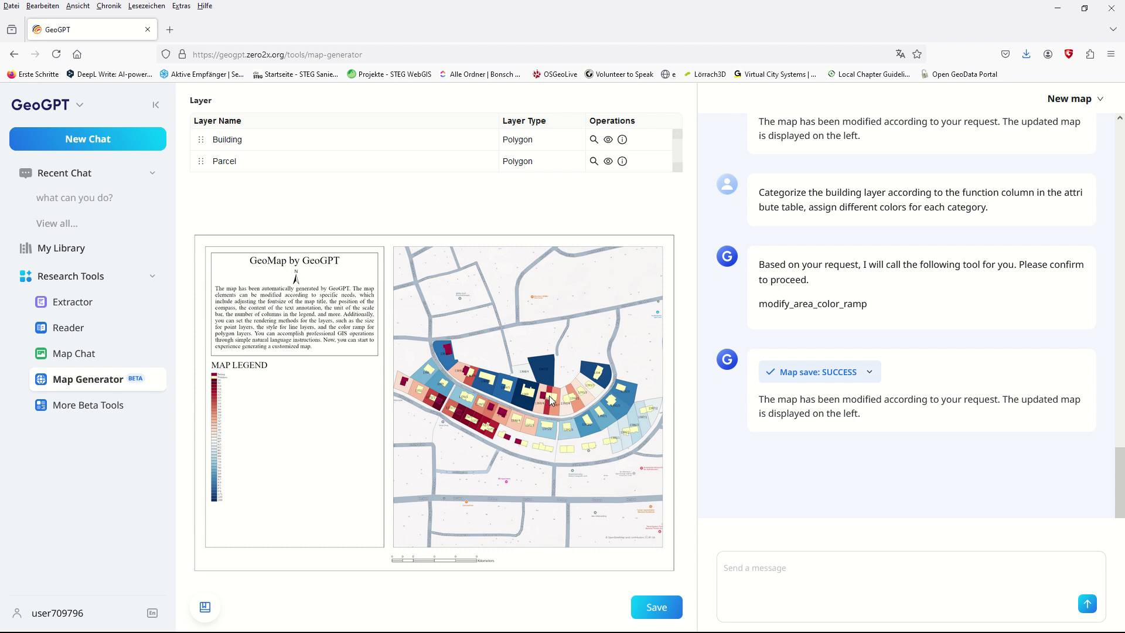
Ask the assistant to add the text "I love GeoGPT" to the map, and approve the proposed tool.
left_click(827, 568)
left_click(796, 559)
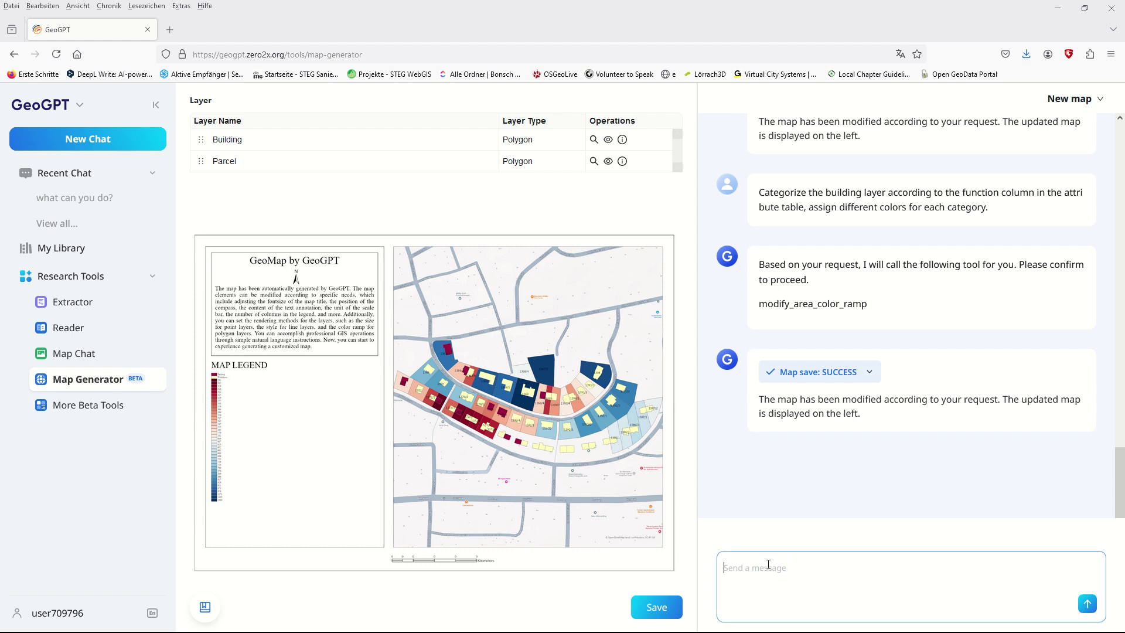
type("5-   can you add the text in map which is written: I love GeoGPT")
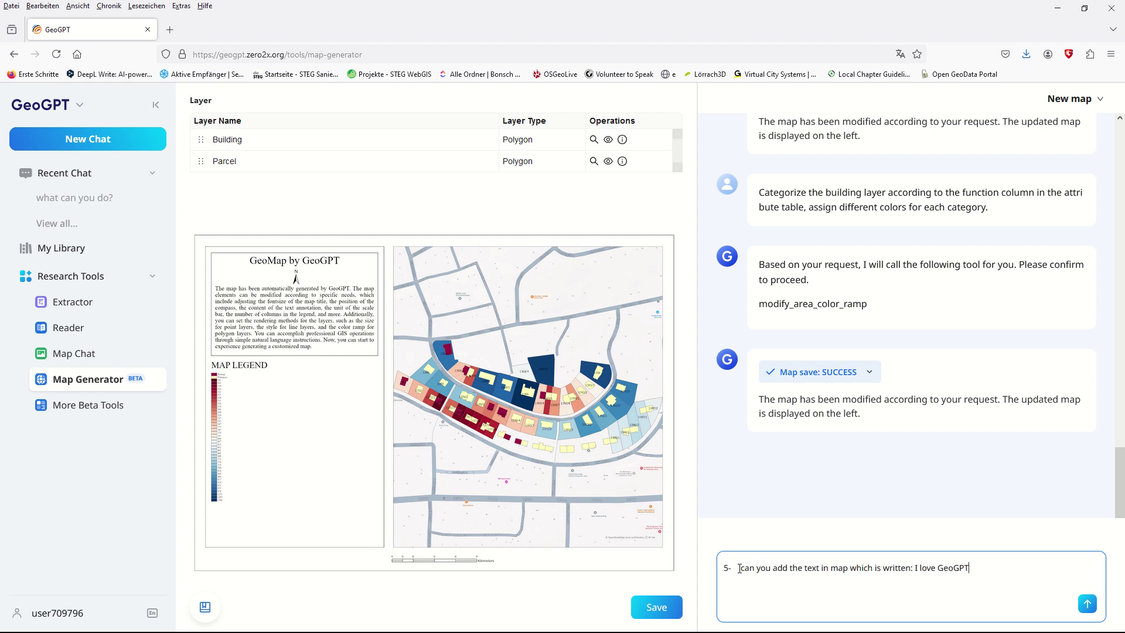
key("BackSpace")
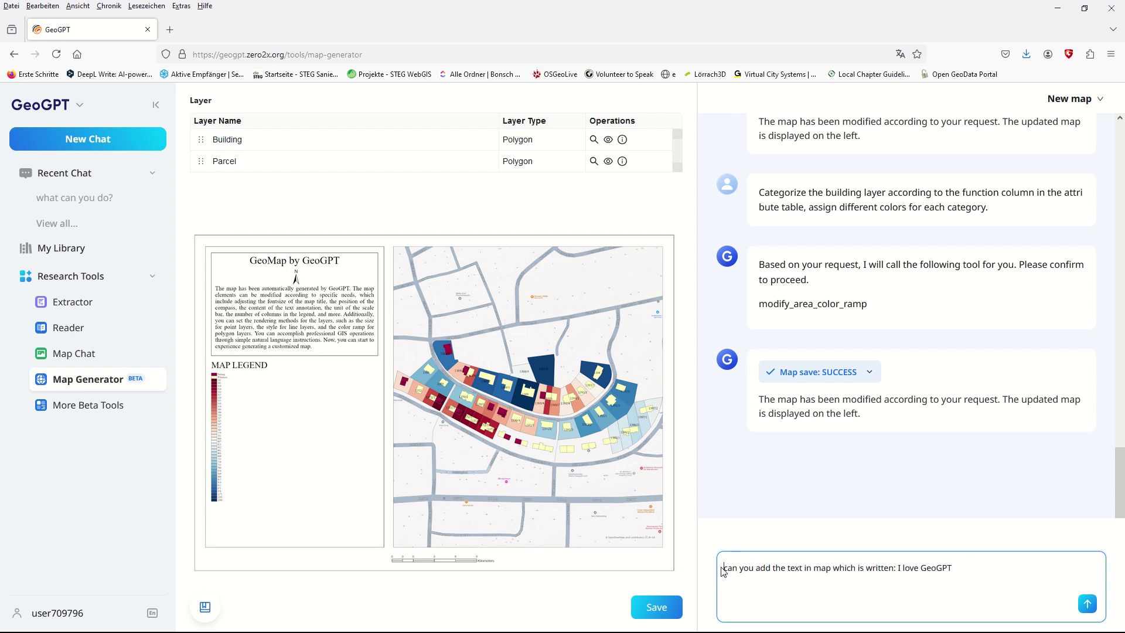
left_click(1088, 605)
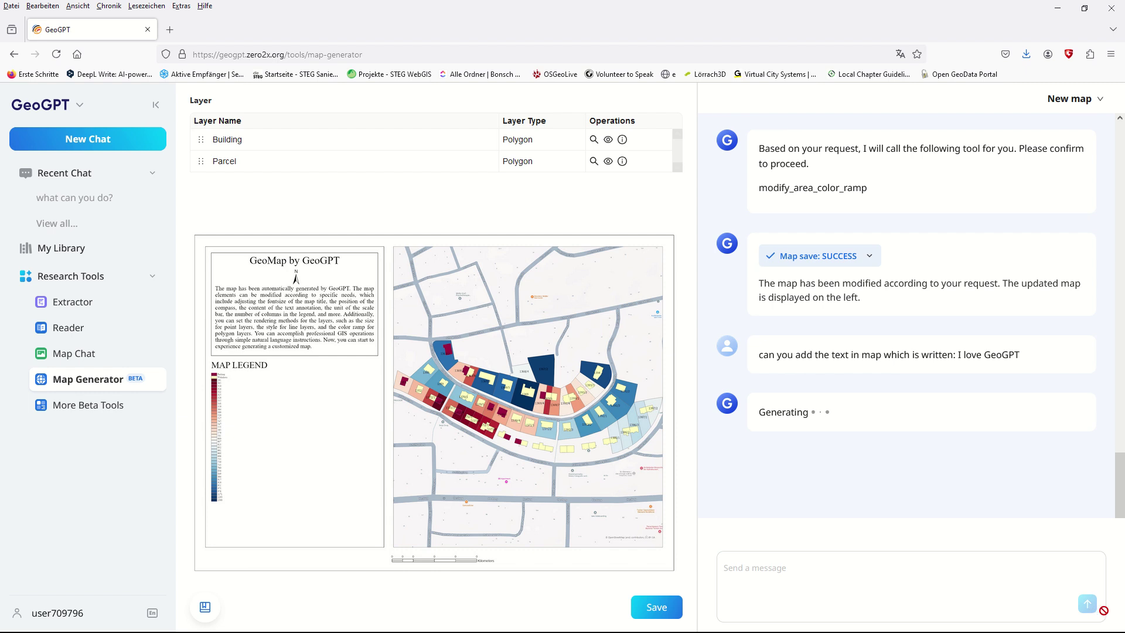
left_click(1070, 422)
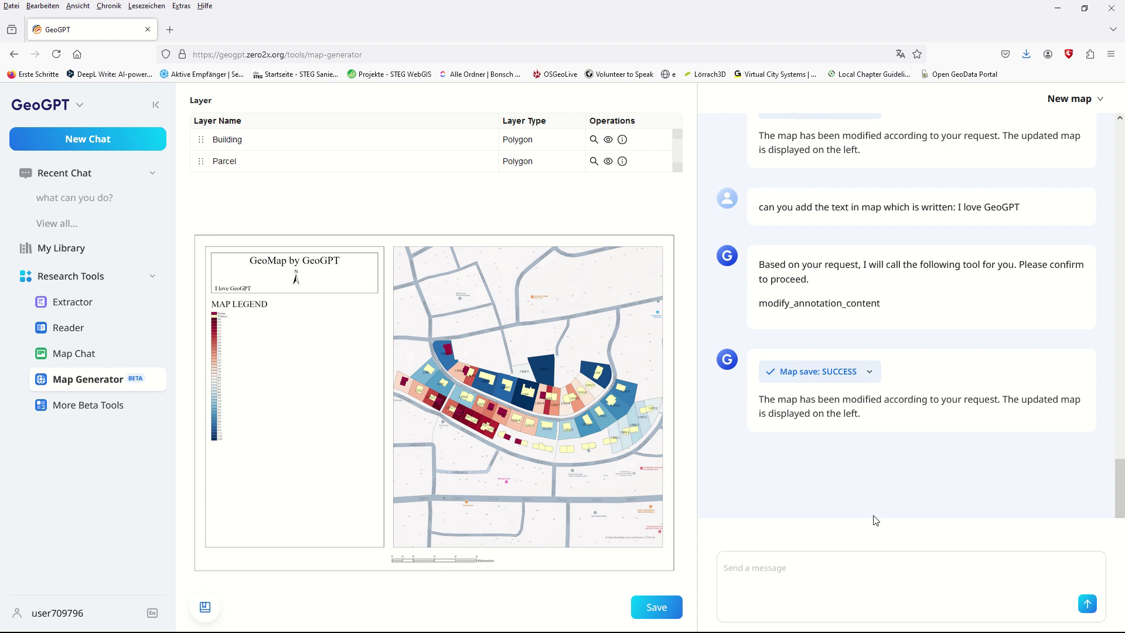
Save the finished map as a PDF file.
left_click(817, 607)
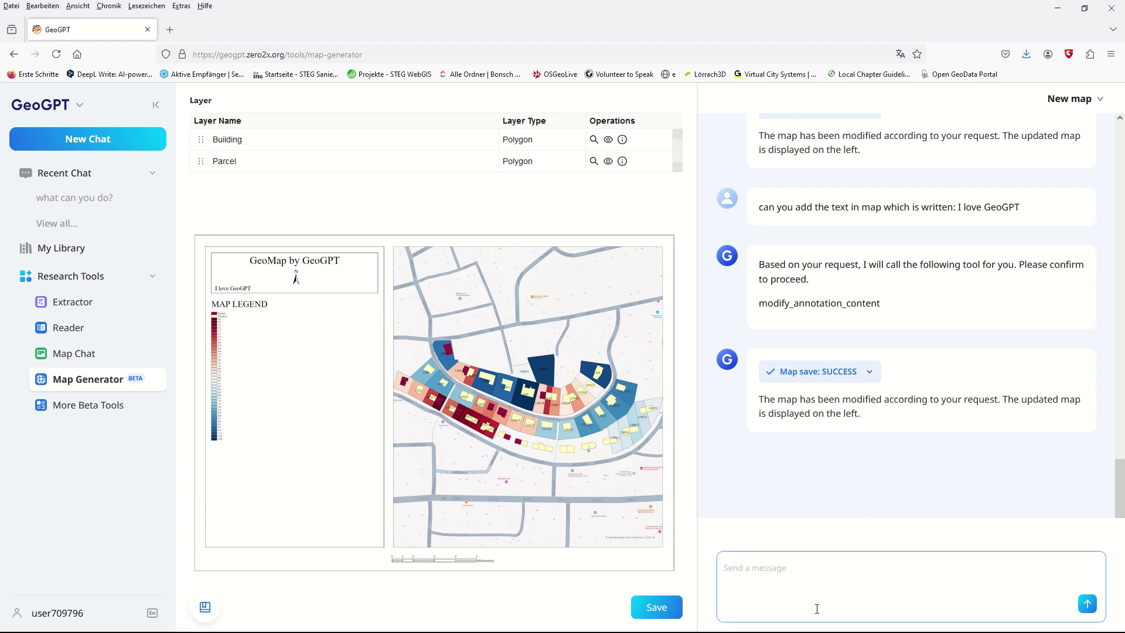
left_click(657, 608)
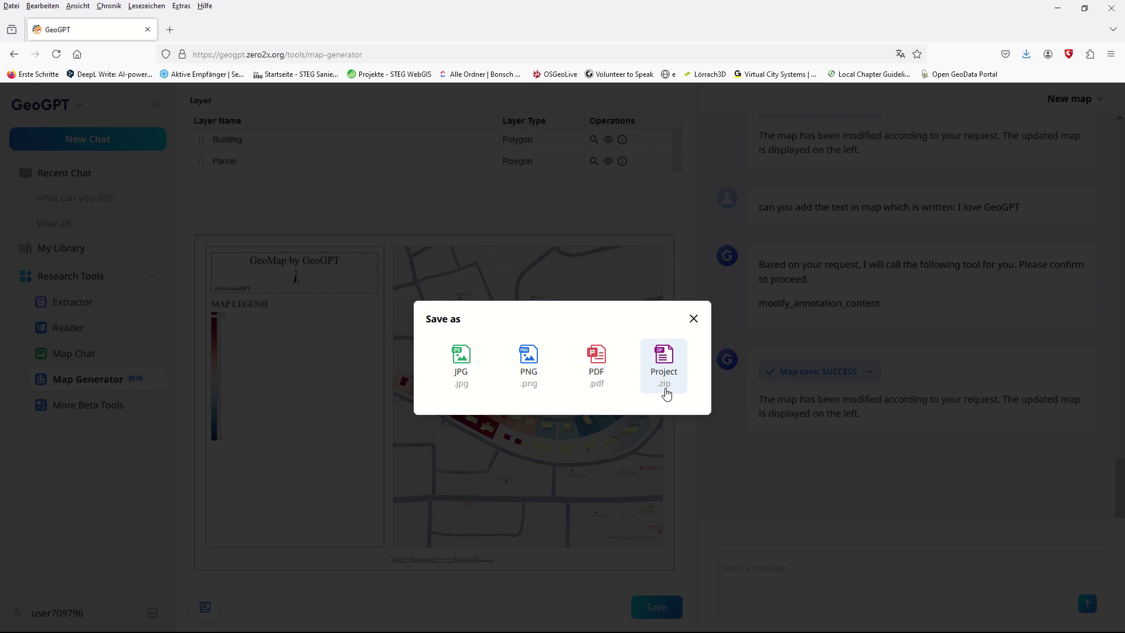
left_click(596, 367)
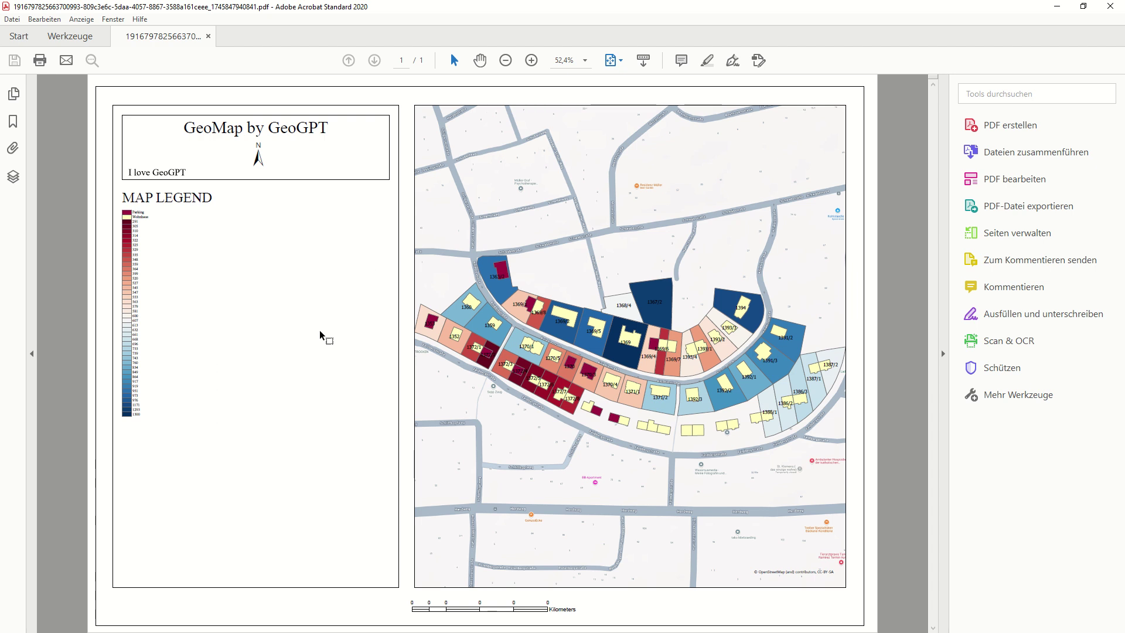
In Adobe Acrobat, enlarge the exported map PDF to 100% and examine the legend's building and parcel entries.
left_click(531, 60)
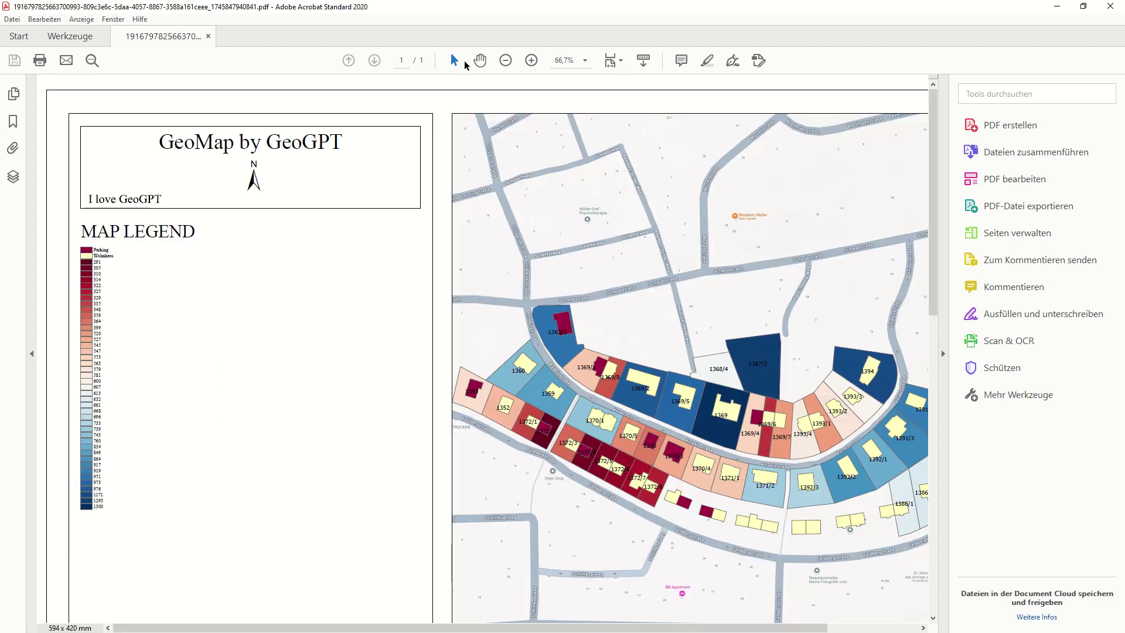
left_click(480, 59)
left_click(531, 60)
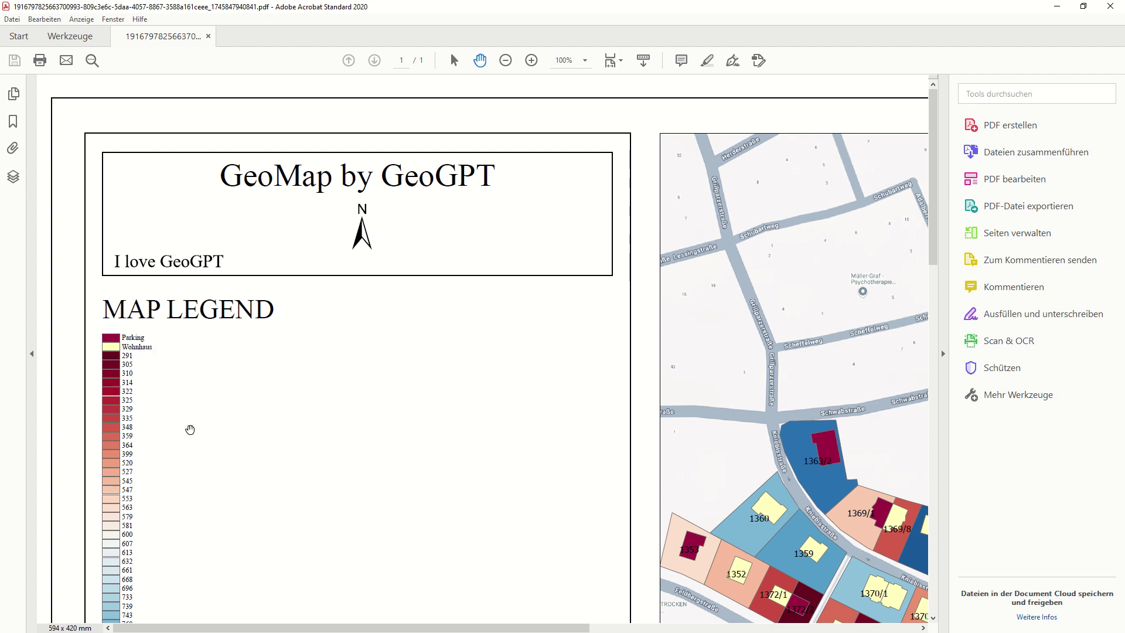
scroll(189, 429, "down", 2)
left_click_drag(172, 475, 175, 386)
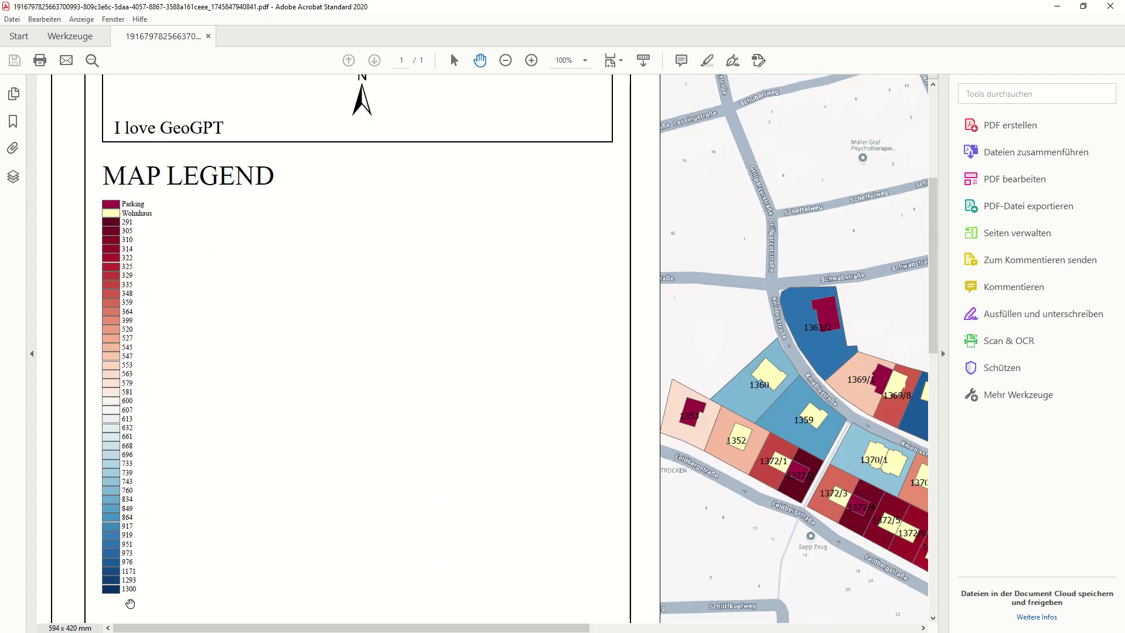
left_click_drag(149, 601, 123, 498)
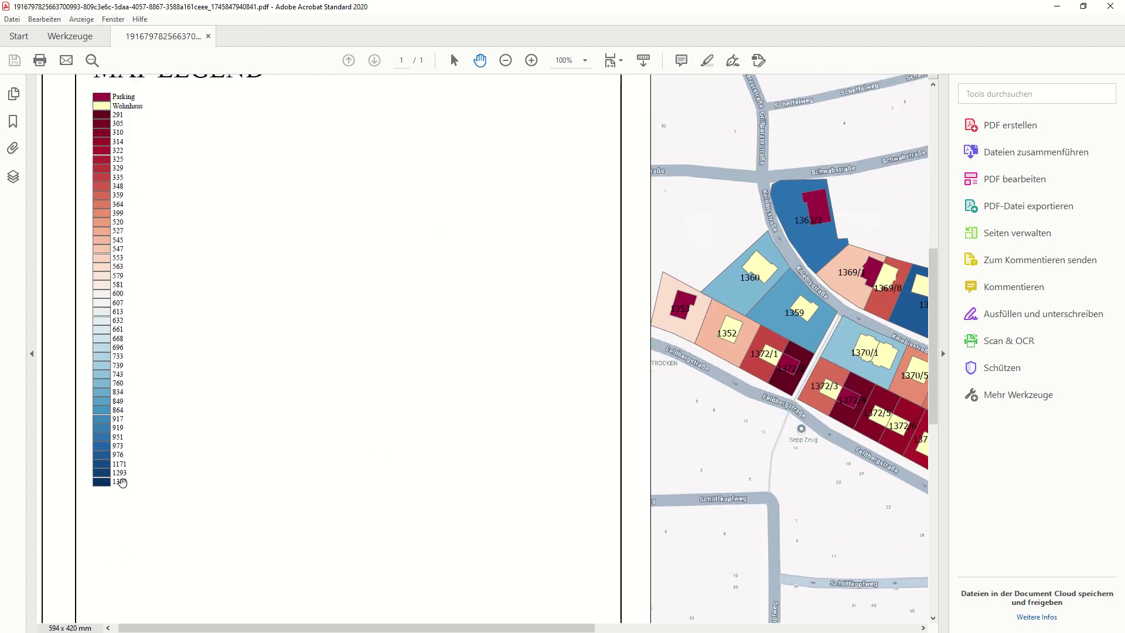
Compare the parcel labels and the building and parcel colors on the exported map with the legend.
scroll(473, 364, "right", 5)
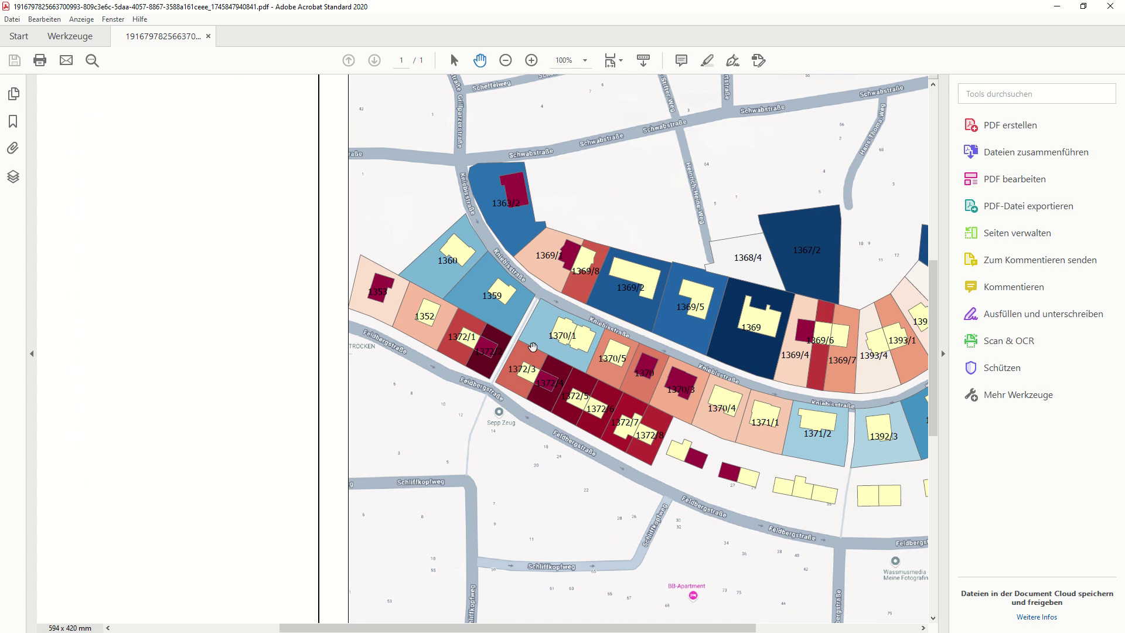
scroll(575, 424, "left", 5)
scroll(575, 424, "up", 2)
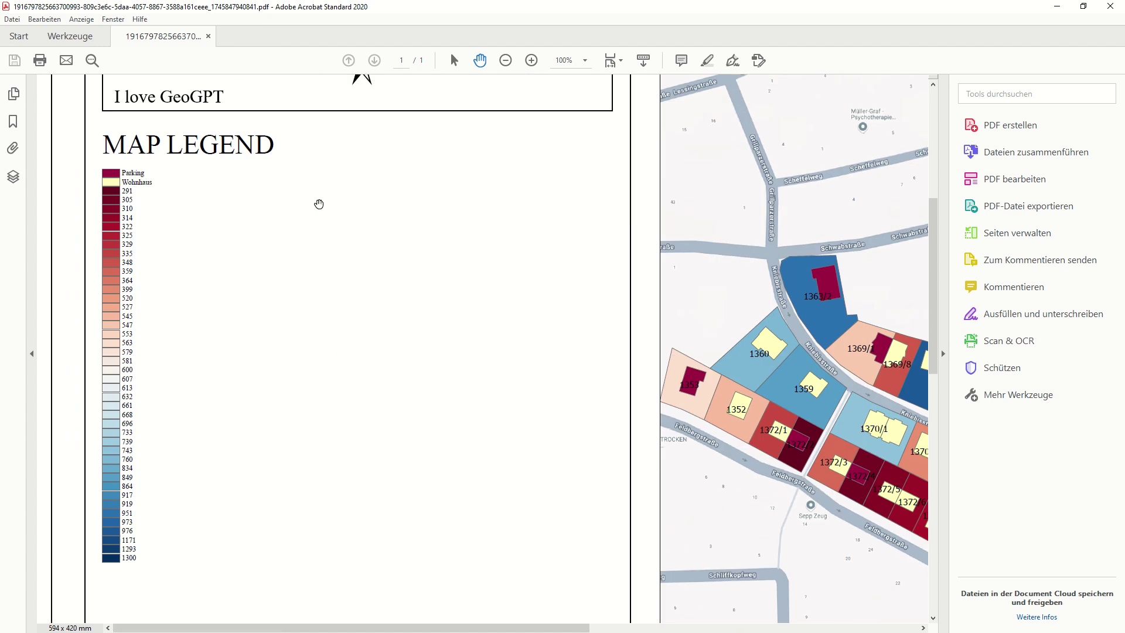
scroll(598, 387, "right", 2)
scroll(598, 387, "down", 1)
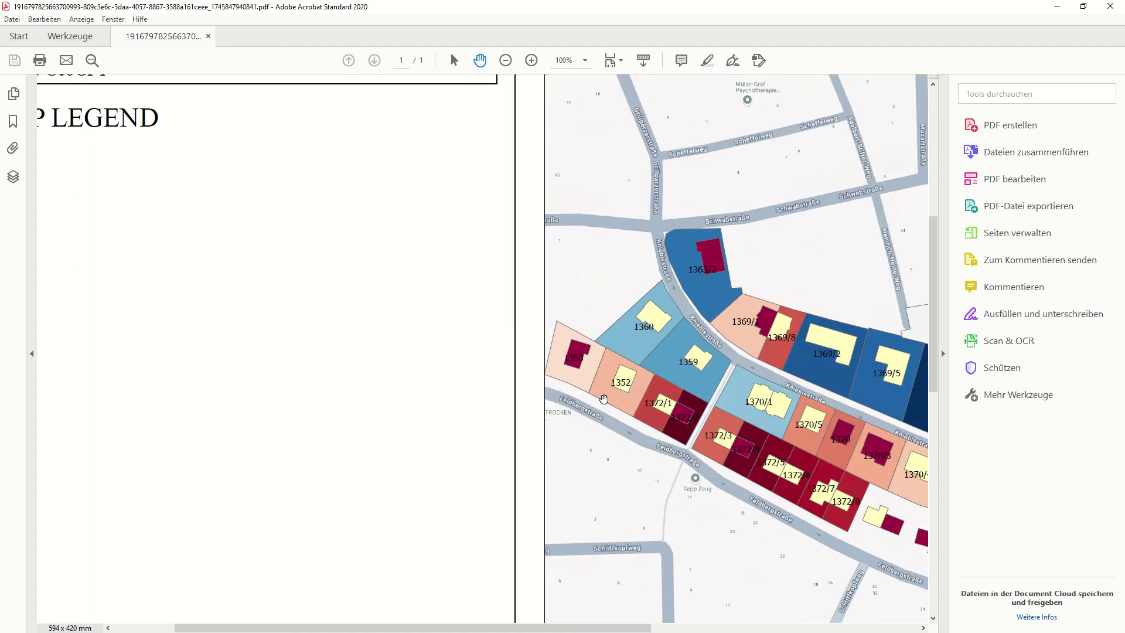
left_click(502, 65)
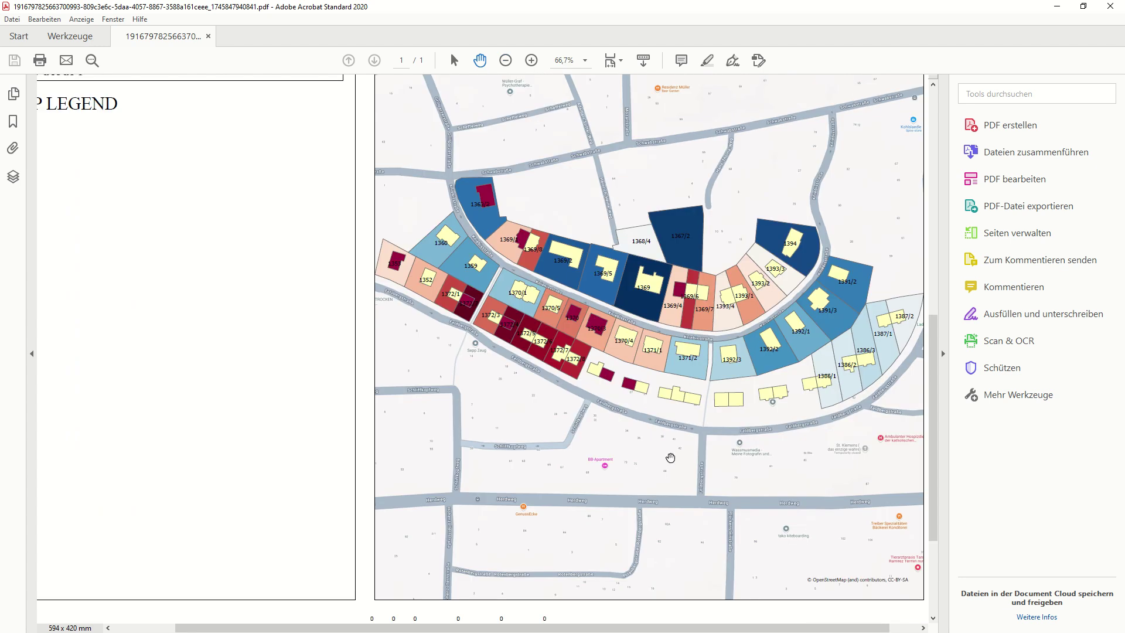
scroll(672, 445, "down", 1)
scroll(672, 445, "right", 1)
scroll(510, 399, "up", 6)
scroll(510, 398, "left", 4)
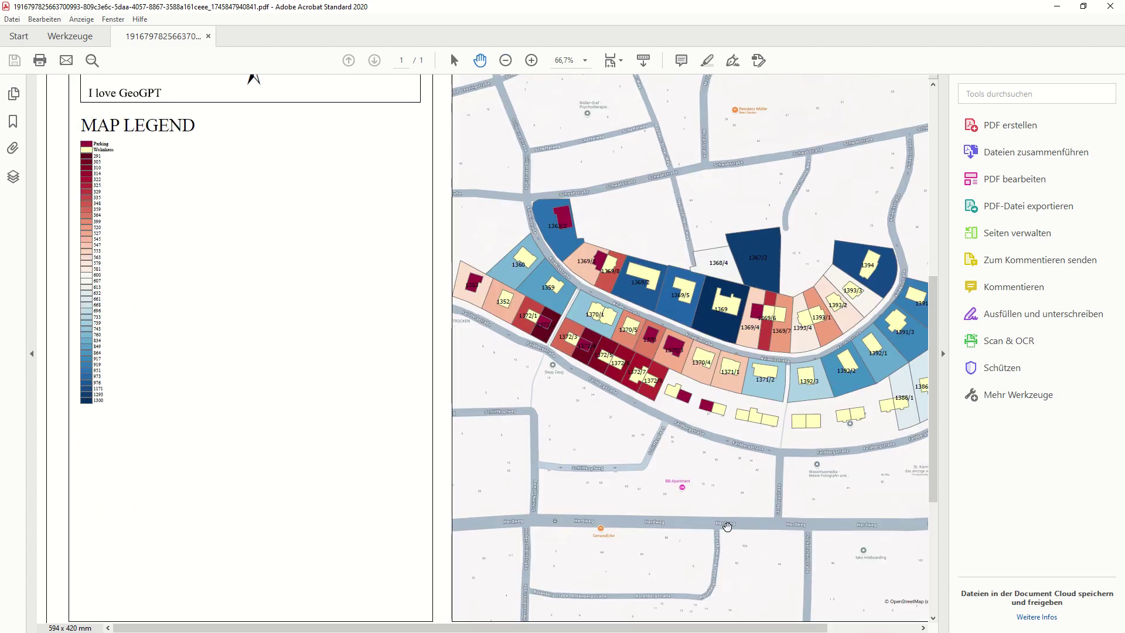
scroll(545, 287, "right", 4)
scroll(546, 287, "down", 3)
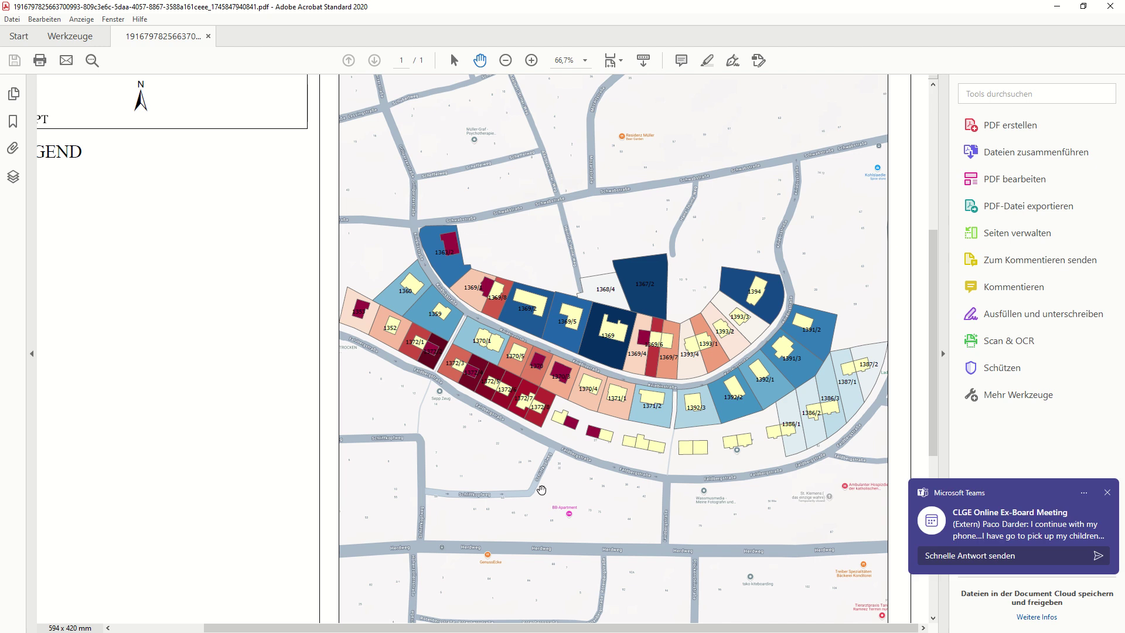
Dismiss the Teams meeting notification and review the overall layout of the exported map at a smaller scale.
left_click(1107, 492)
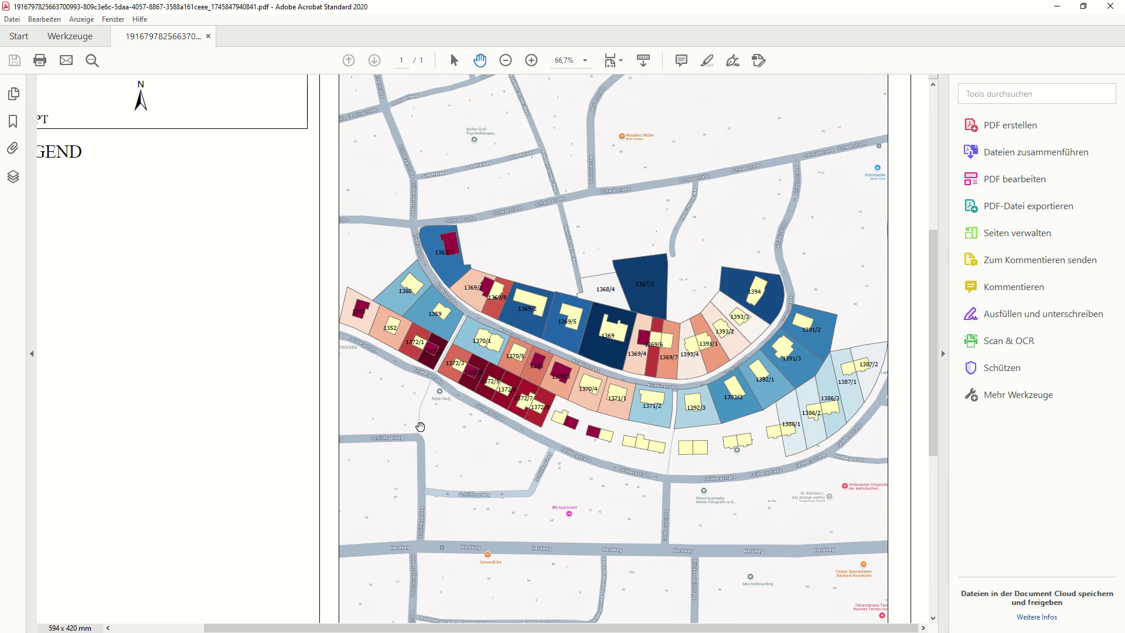
left_click_drag(255, 467, 380, 412)
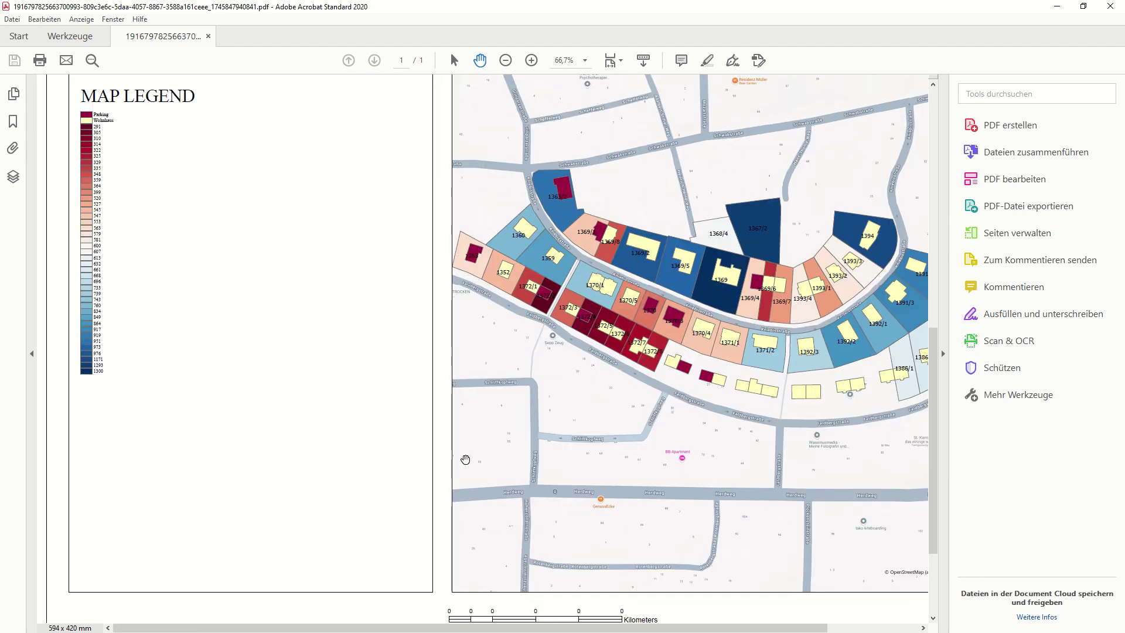
left_click(507, 61)
scroll(570, 420, "up", 2)
scroll(406, 437, "down", 1)
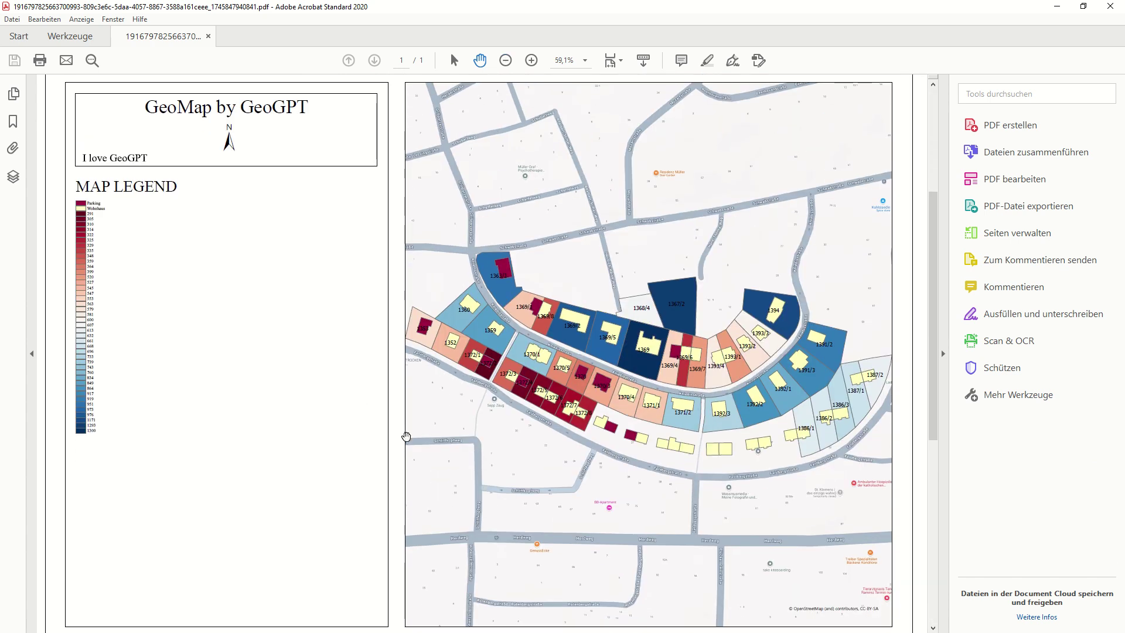